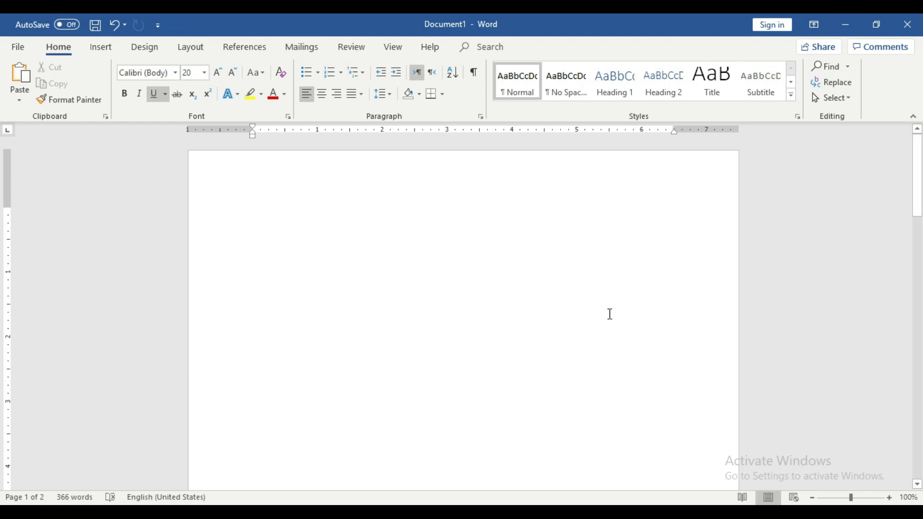
- Apply the built-in CONFIDENTIAL 1 watermark to the document
{"action": "mouse_move", "coordinate": [916, 156]}
{"action": "left_mouse_down"}
{"action": "mouse_move", "coordinate": [916, 274]}
{"action": "mouse_move", "coordinate": [918, 155]}
{"action": "left_mouse_up"}
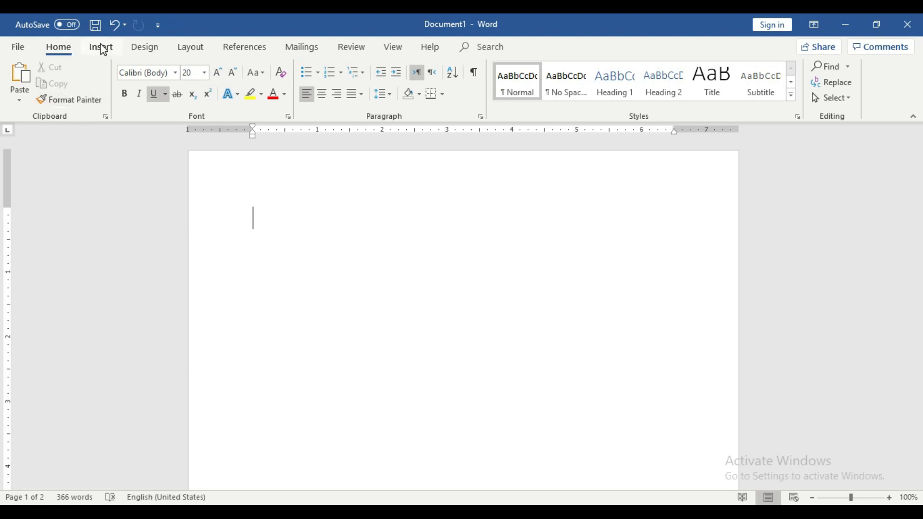
{"action": "left_click", "coordinate": [147, 50]}
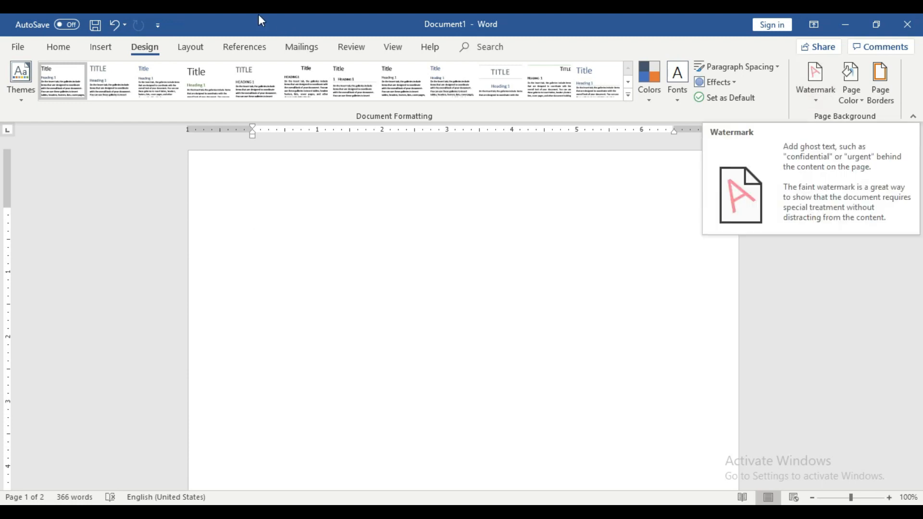
{"action": "left_click", "coordinate": [805, 83]}
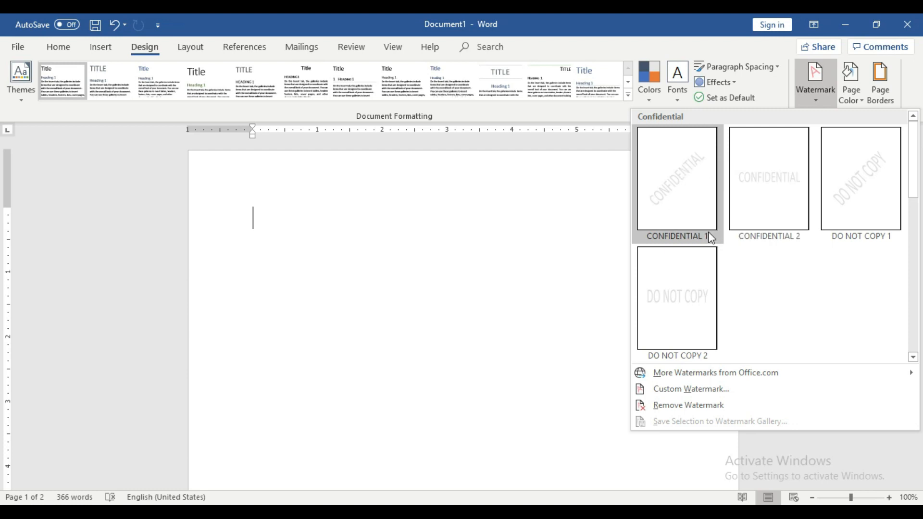
{"action": "left_click", "coordinate": [686, 180]}
- Examine how the diagonal CONFIDENTIAL watermark looks on the blank first page and behind the text on page 2
{"action": "left_click_drag", "start_coordinate": [913, 148], "coordinate": [914, 199]}
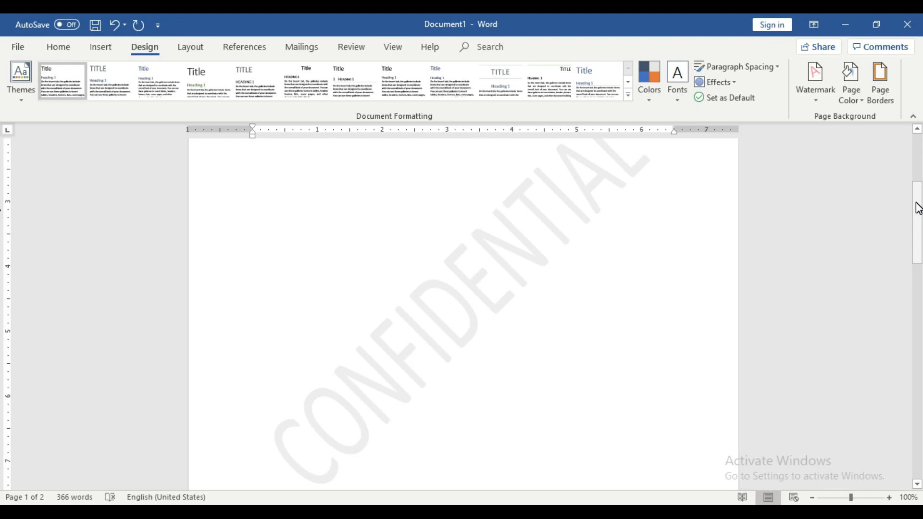
{"action": "left_click_drag", "start_coordinate": [916, 204], "coordinate": [917, 347]}
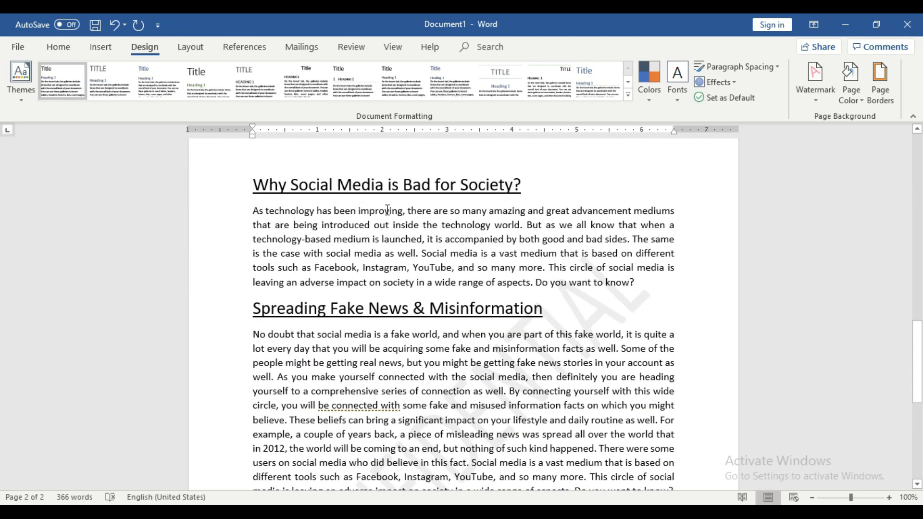
{"action": "mouse_move", "coordinate": [917, 370]}
{"action": "left_mouse_down"}
{"action": "mouse_move", "coordinate": [916, 384]}
{"action": "mouse_move", "coordinate": [916, 368]}
{"action": "left_mouse_up"}
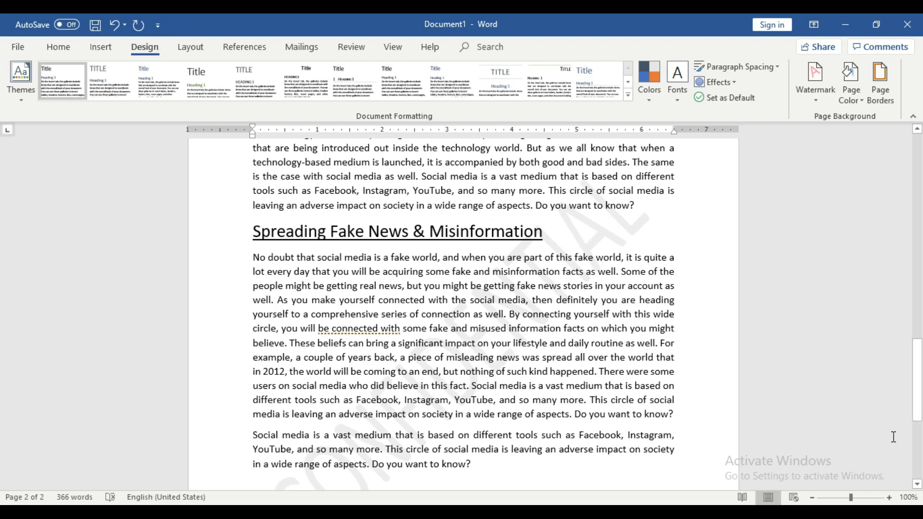
{"action": "left_click", "coordinate": [889, 497]}
{"action": "left_click", "coordinate": [889, 498]}
{"action": "left_click", "coordinate": [889, 498]}
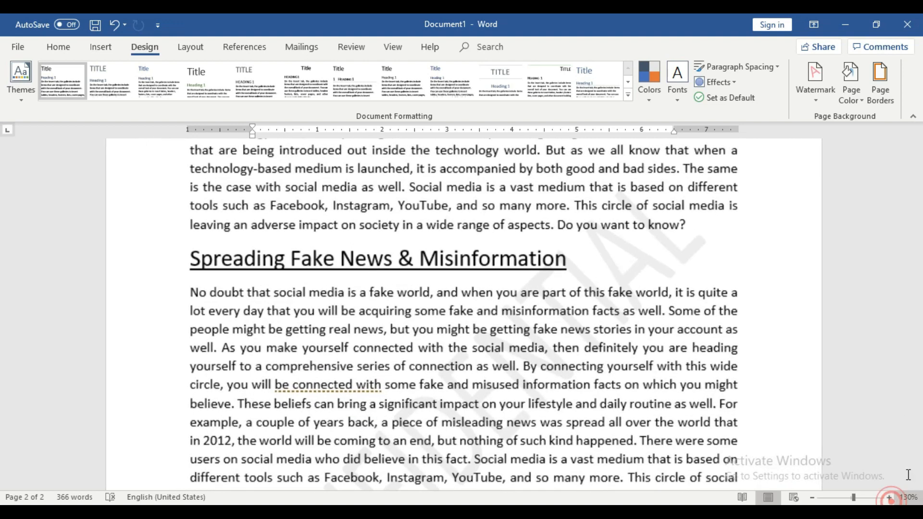
{"action": "left_click_drag", "start_coordinate": [918, 354], "coordinate": [914, 391]}
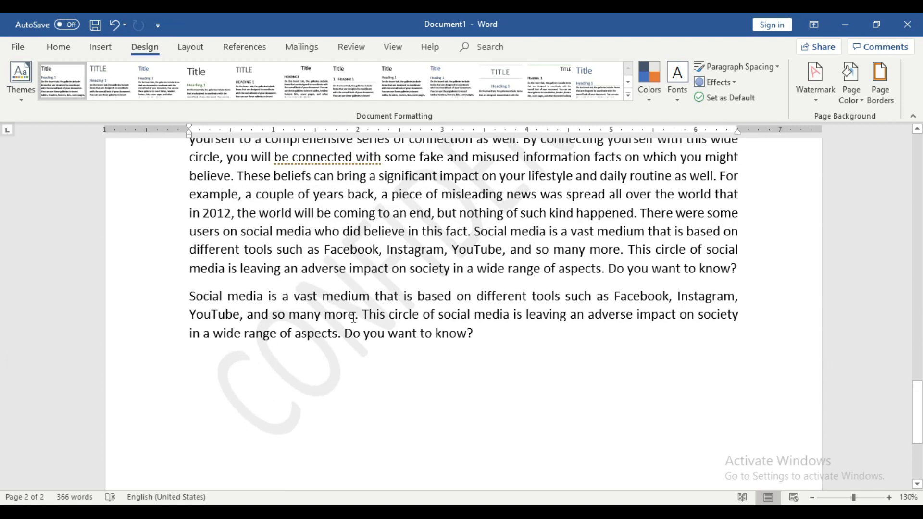
{"action": "left_click_drag", "start_coordinate": [918, 435], "coordinate": [918, 394]}
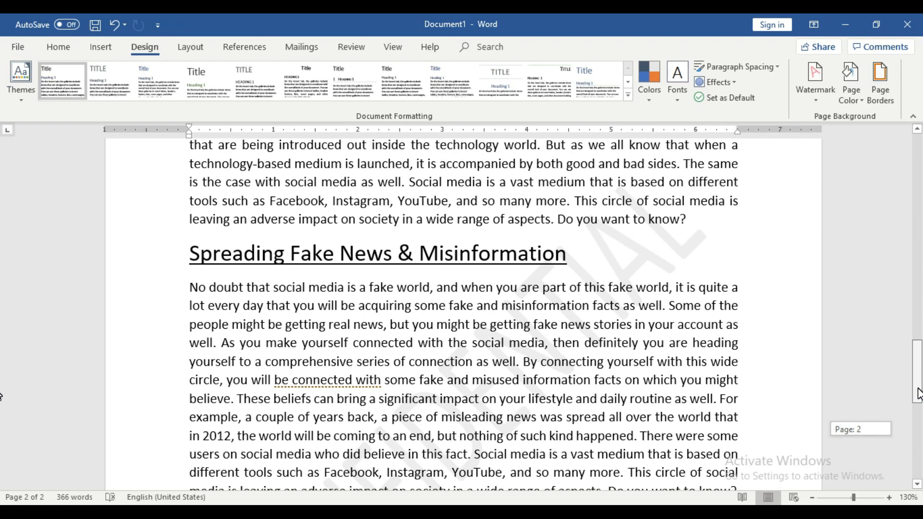
{"action": "left_click_drag", "start_coordinate": [918, 394], "coordinate": [906, 228]}
{"action": "left_click", "coordinate": [810, 498]}
{"action": "left_click", "coordinate": [810, 498]}
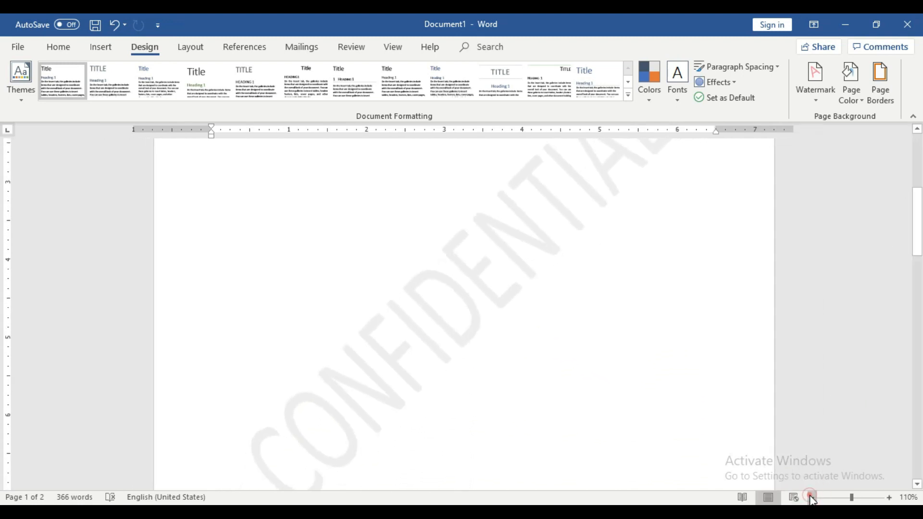
{"action": "left_click", "coordinate": [810, 498]}
{"action": "left_click", "coordinate": [810, 498]}
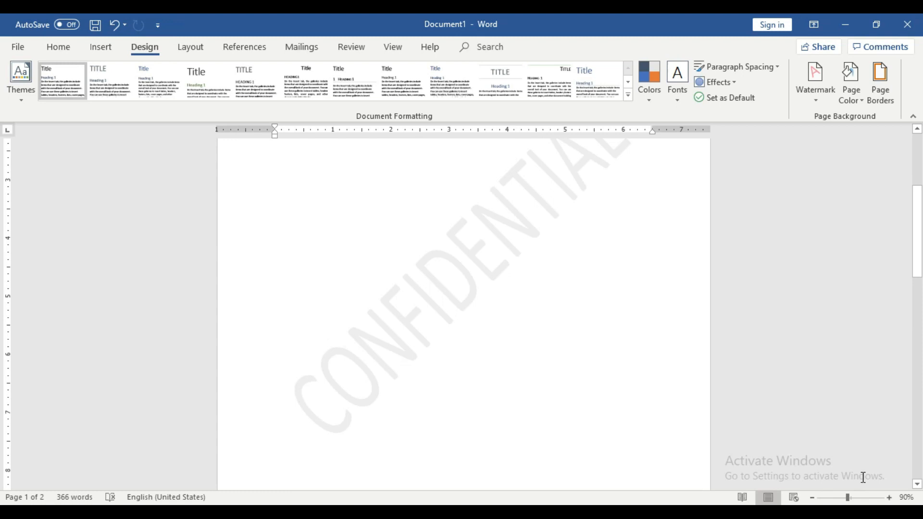
{"action": "left_click", "coordinate": [890, 498]}
{"action": "mouse_move", "coordinate": [913, 259]}
{"action": "left_mouse_down"}
{"action": "mouse_move", "coordinate": [916, 241]}
{"action": "mouse_move", "coordinate": [918, 256]}
{"action": "left_mouse_up"}
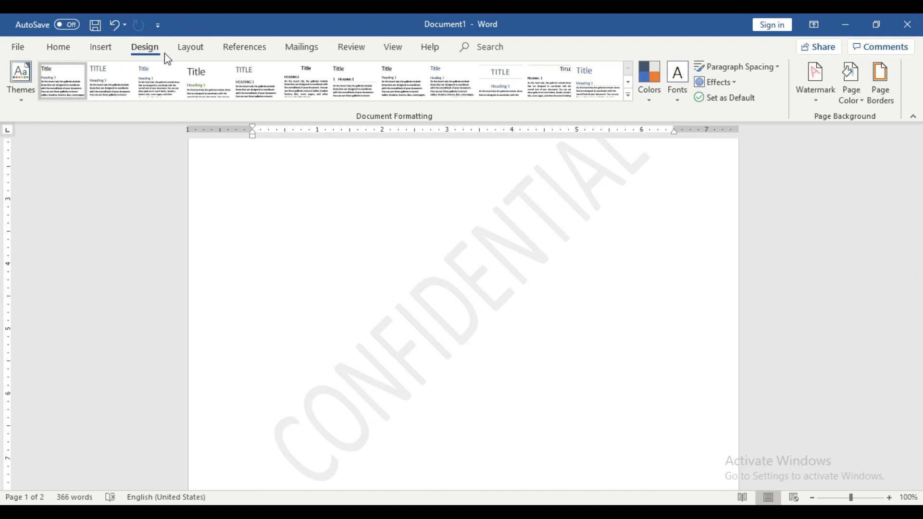
- Replace the watermark with the built-in CONFIDENTIAL 2 design and check it behind the text on page 2
{"action": "left_click", "coordinate": [806, 94]}
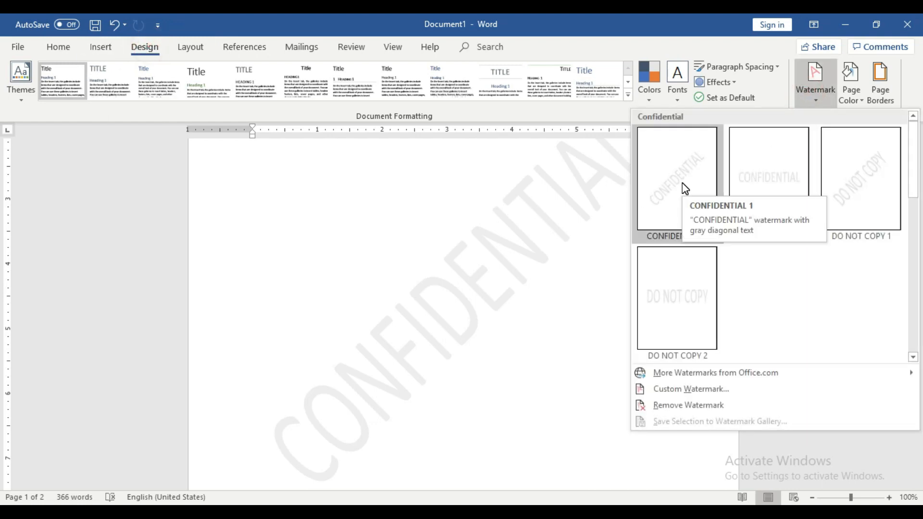
{"action": "left_click", "coordinate": [764, 189]}
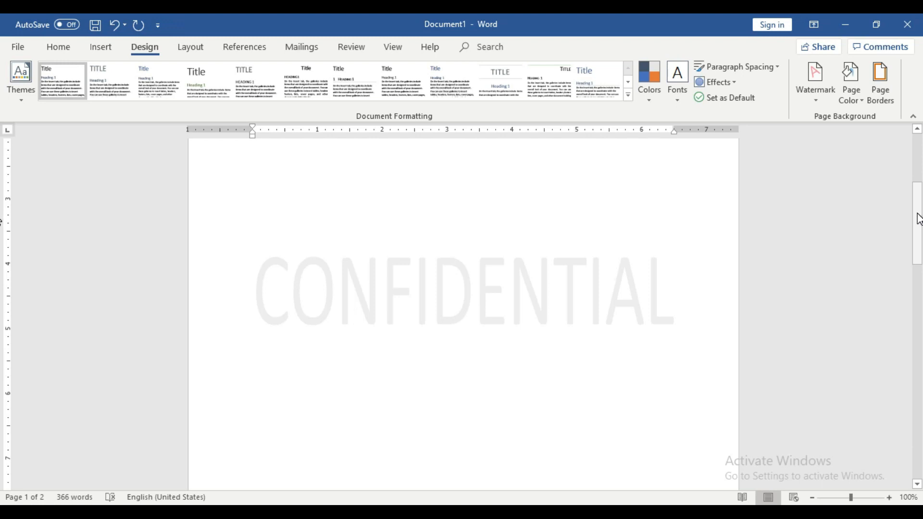
{"action": "left_click_drag", "start_coordinate": [918, 219], "coordinate": [912, 394]}
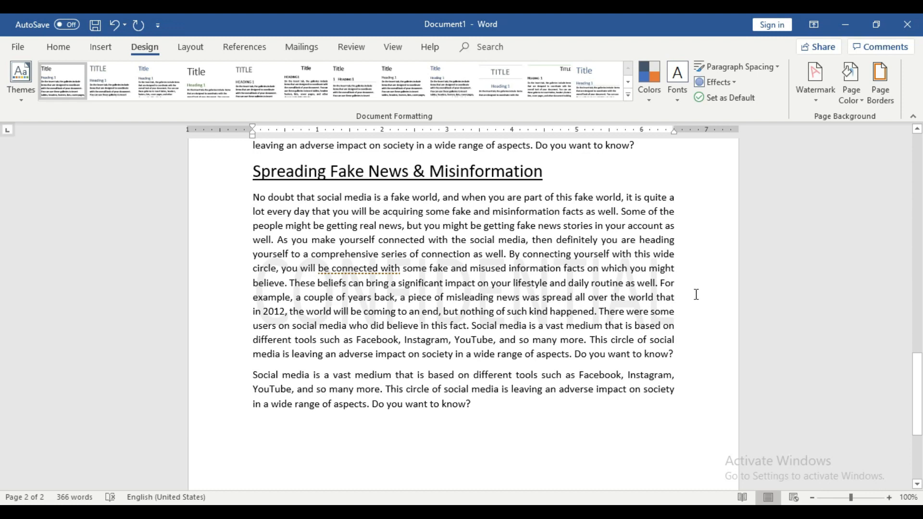
- Change the document's watermark to the built-in DO NOT COPY 1 design
{"action": "left_click", "coordinate": [145, 48]}
{"action": "left_click", "coordinate": [816, 95]}
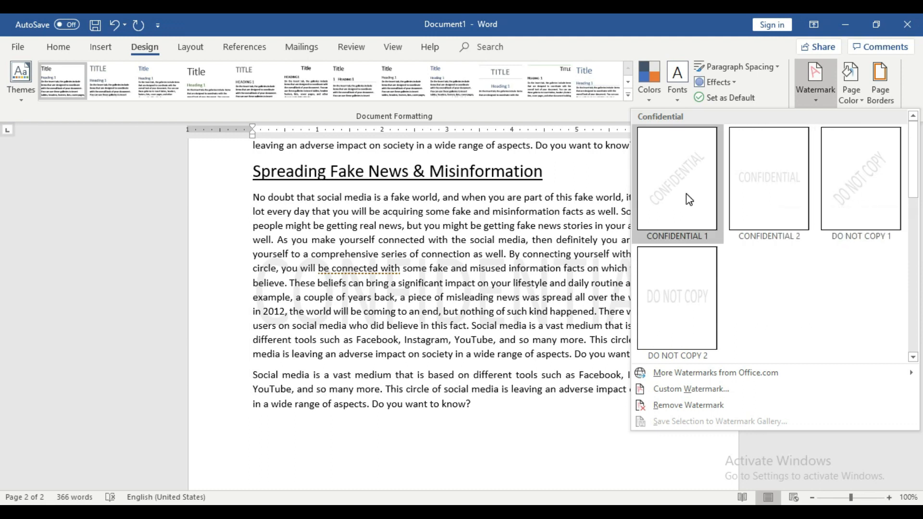
{"action": "left_click", "coordinate": [872, 204]}
{"action": "left_click_drag", "start_coordinate": [918, 358], "coordinate": [892, 370]}
- Switch the watermark to the built-in DO NOT COPY 2 design and check it on the first page
{"action": "left_click", "coordinate": [816, 82]}
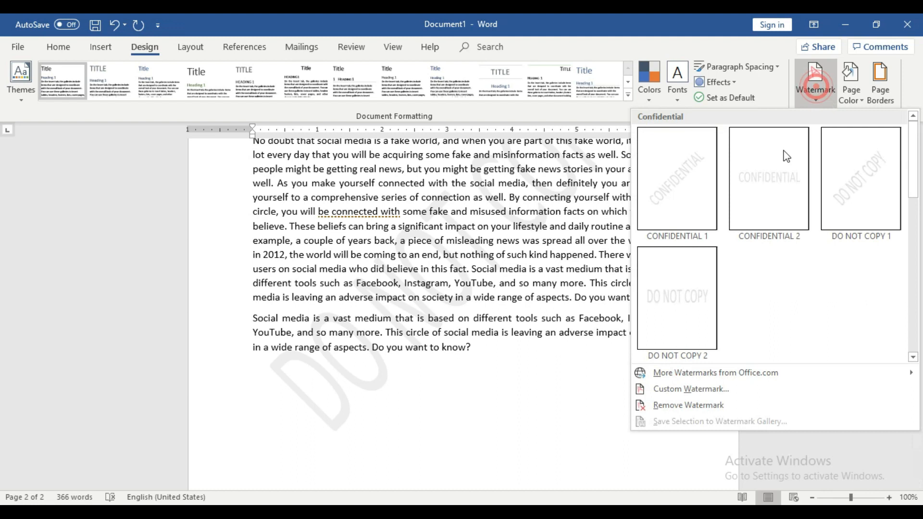
{"action": "left_click", "coordinate": [676, 293]}
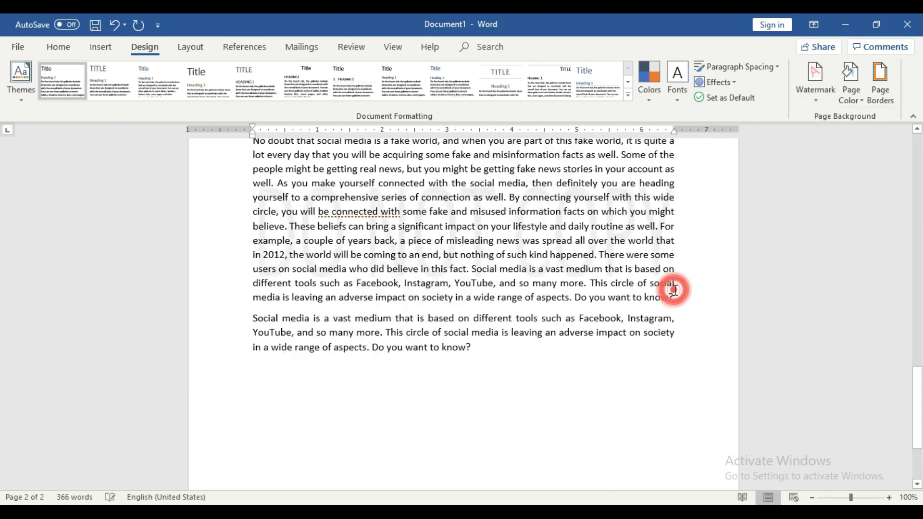
{"action": "left_click_drag", "start_coordinate": [915, 396], "coordinate": [900, 187]}
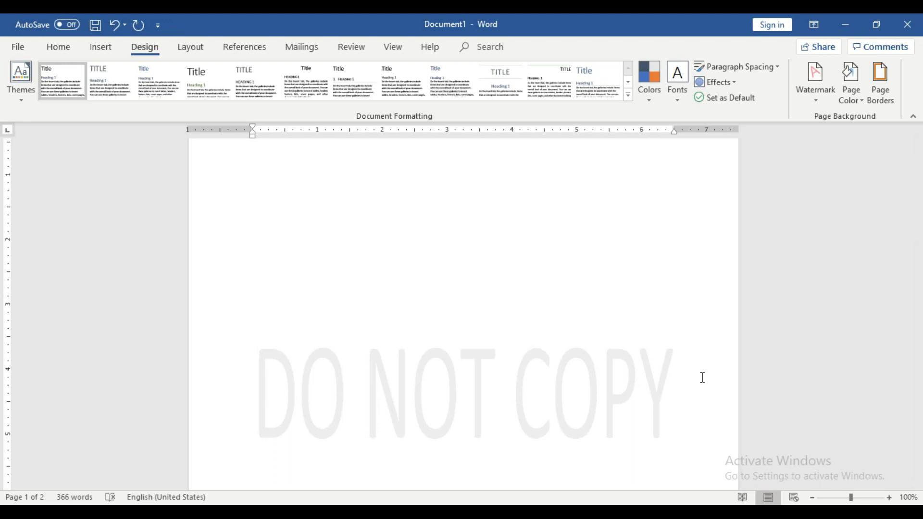
- Set up a custom text watermark in English (United States), replacing its text with the author's name followed by "- Pc Tips"
{"action": "left_click", "coordinate": [832, 89]}
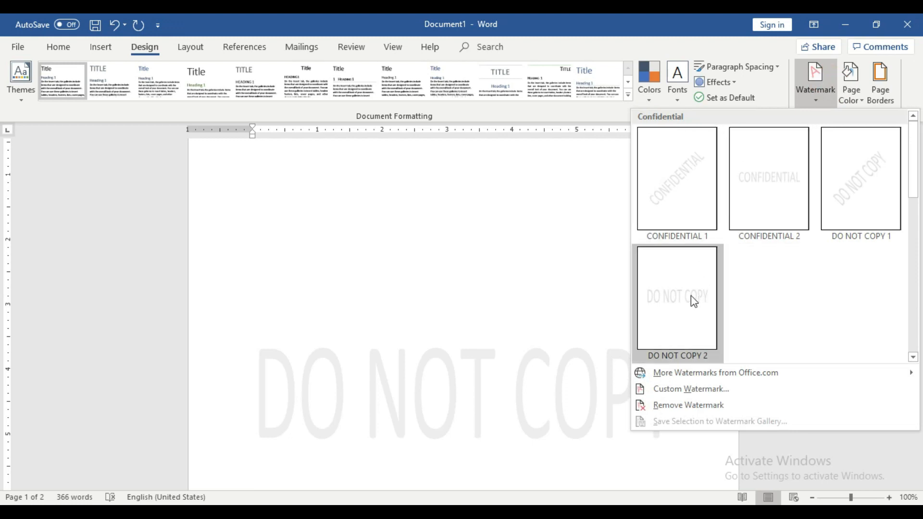
{"action": "left_click", "coordinate": [687, 395]}
{"action": "mouse_move", "coordinate": [533, 198]}
{"action": "left_mouse_down"}
{"action": "mouse_move", "coordinate": [488, 200]}
{"action": "mouse_move", "coordinate": [536, 192]}
{"action": "left_mouse_up"}
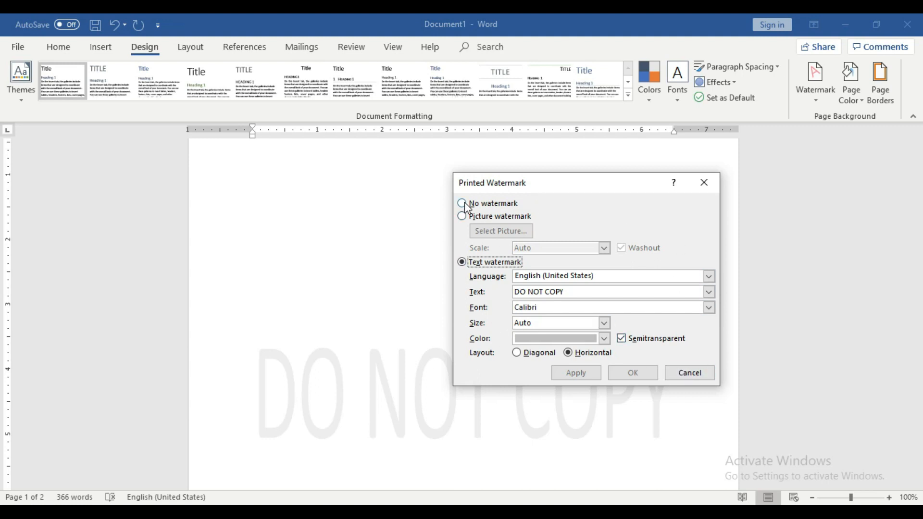
{"action": "left_click_drag", "start_coordinate": [555, 186], "coordinate": [649, 162]}
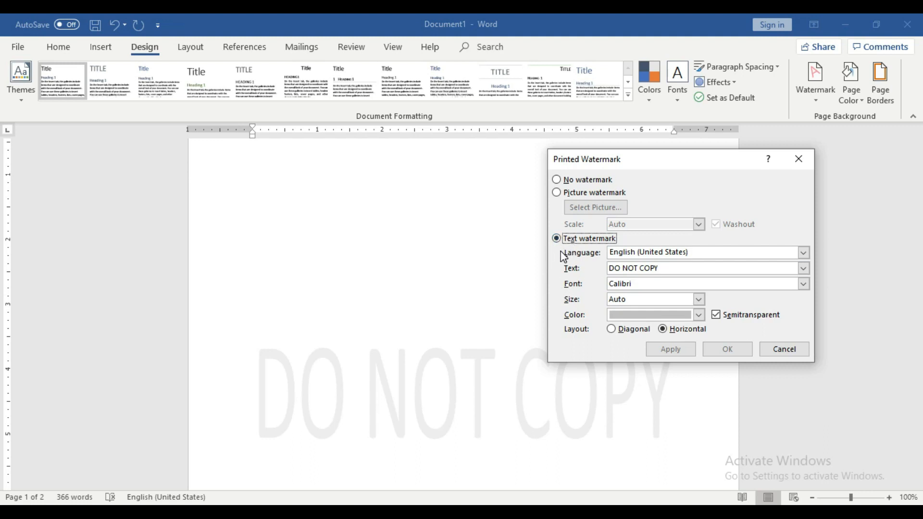
{"action": "left_click", "coordinate": [592, 238]}
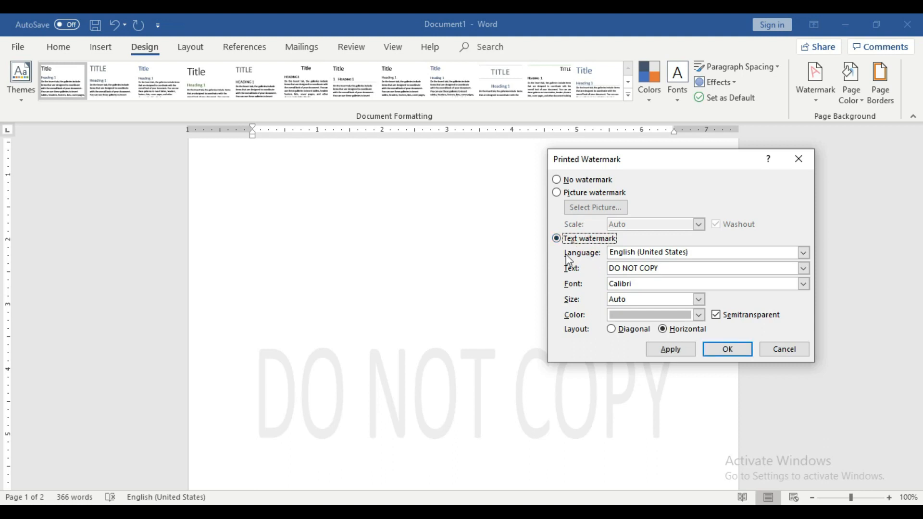
{"action": "left_click", "coordinate": [803, 253]}
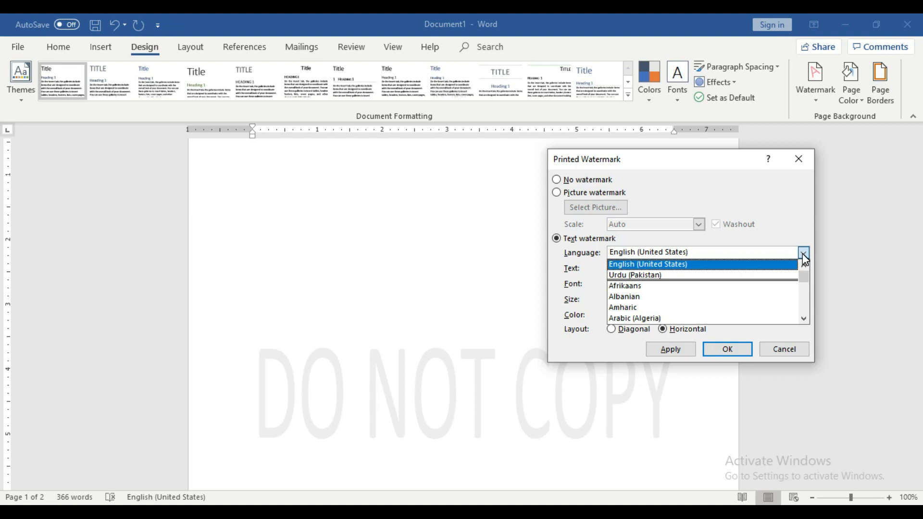
{"action": "left_click", "coordinate": [803, 253]}
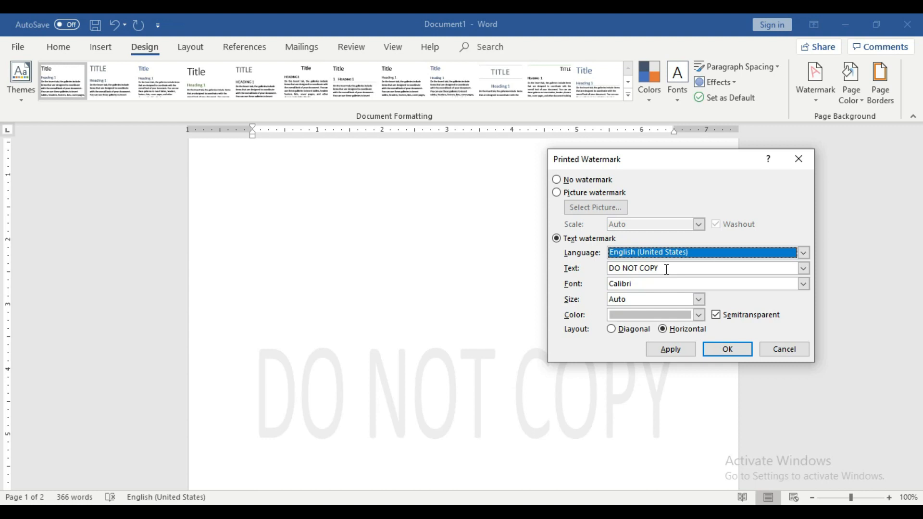
{"action": "left_click_drag", "start_coordinate": [665, 269], "coordinate": [595, 268]}
{"action": "key", "text": "BackSpace"}
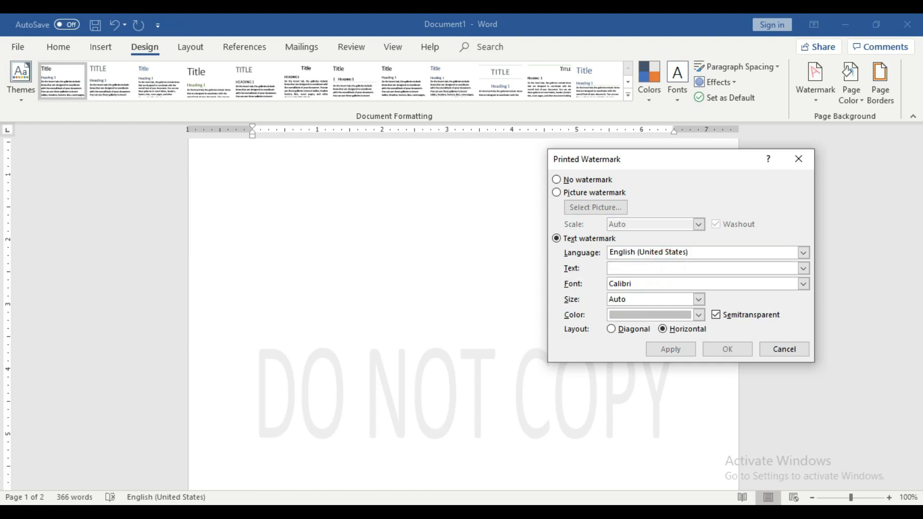
{"action": "type", "text": "Sir Arsalan - Pc Tips"}
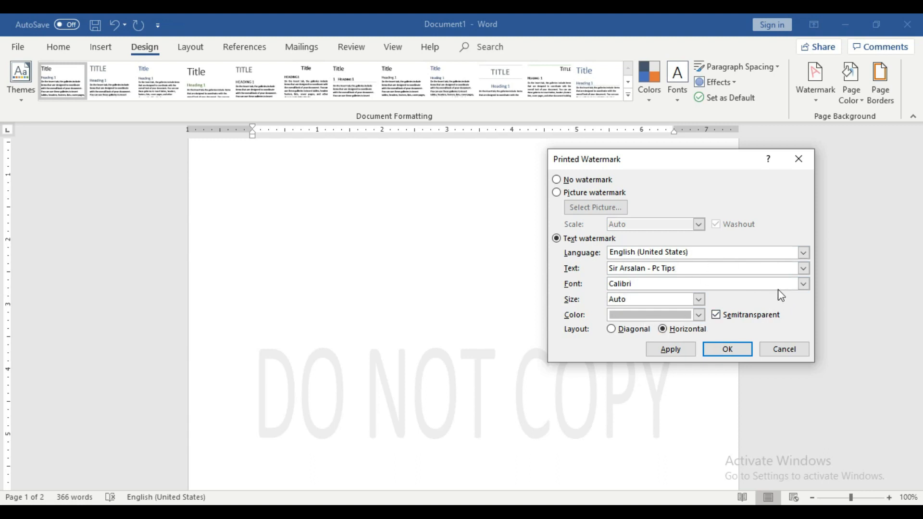
- Set the custom watermark's font to Abadi and its color to the gold theme color
{"action": "left_click", "coordinate": [802, 284]}
{"action": "left_click_drag", "start_coordinate": [803, 313], "coordinate": [805, 295]}
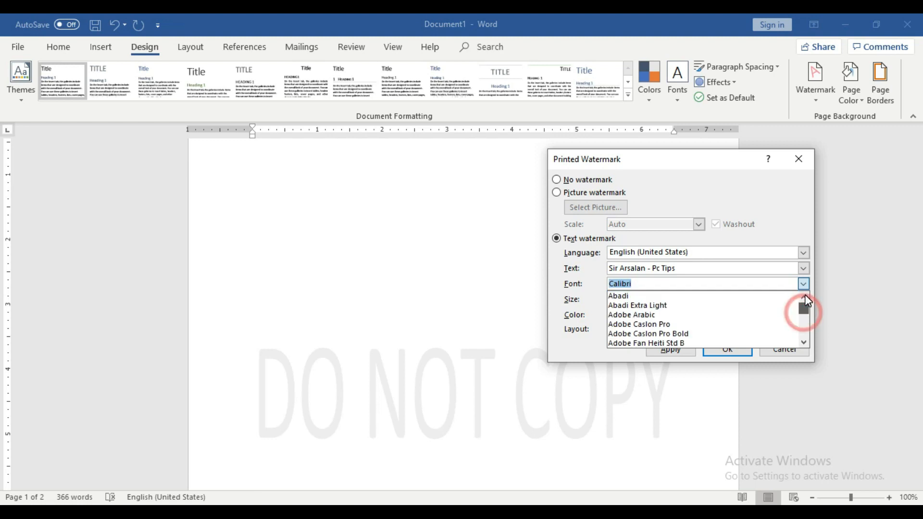
{"action": "left_click", "coordinate": [662, 297]}
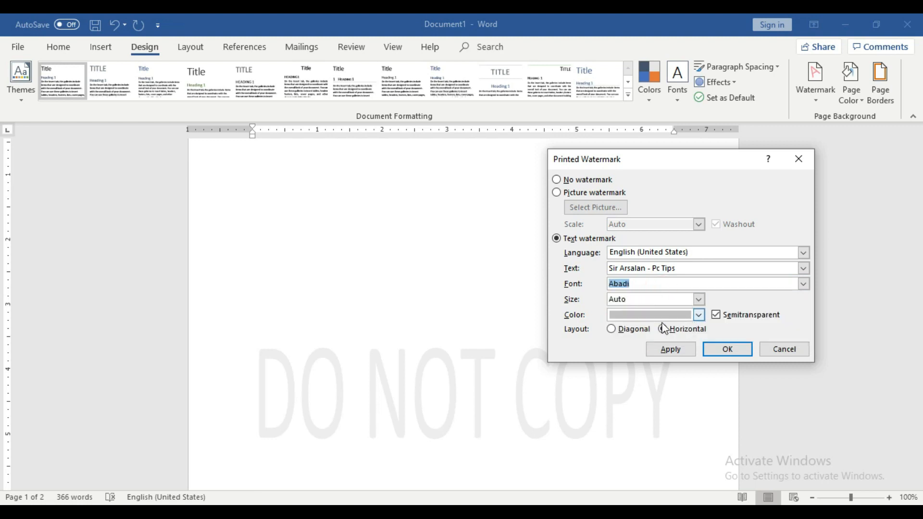
{"action": "left_click", "coordinate": [698, 315]}
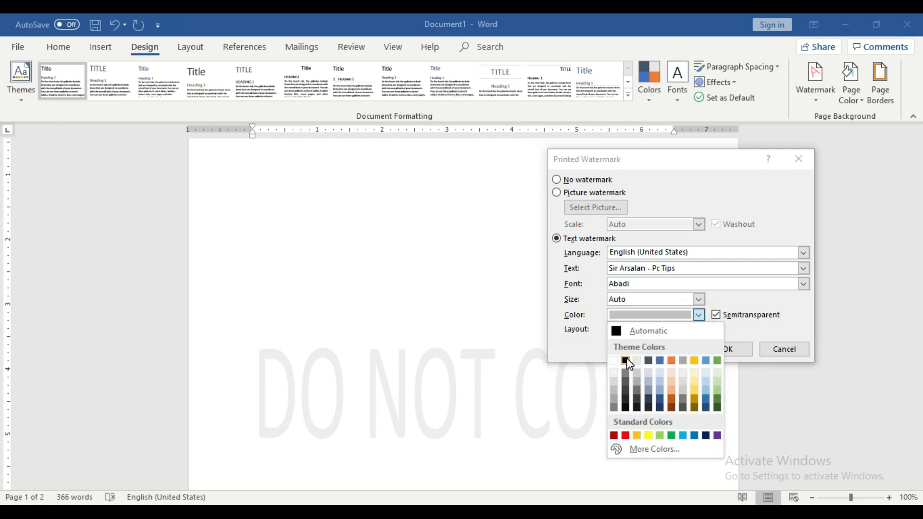
{"action": "left_click", "coordinate": [694, 360]}
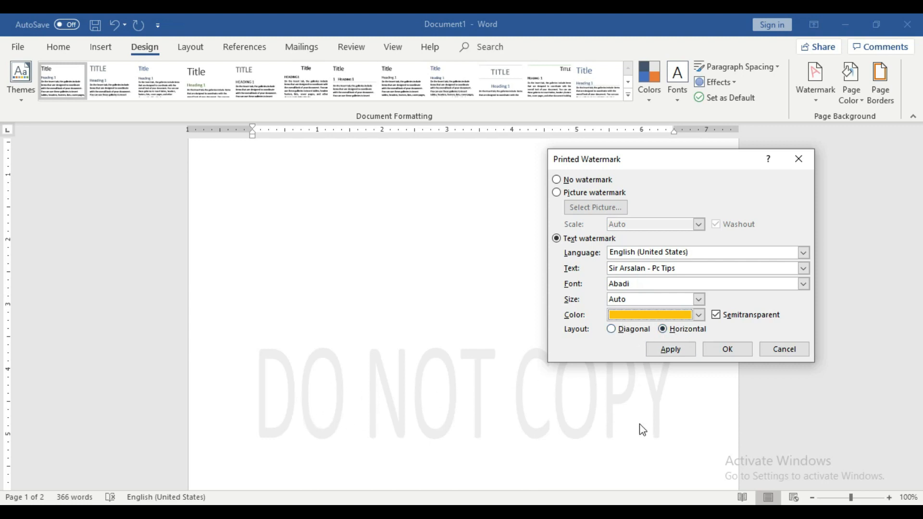
- Set the custom watermark's layout to Diagonal, apply it to the document and check it on the first page
{"action": "left_click", "coordinate": [611, 329]}
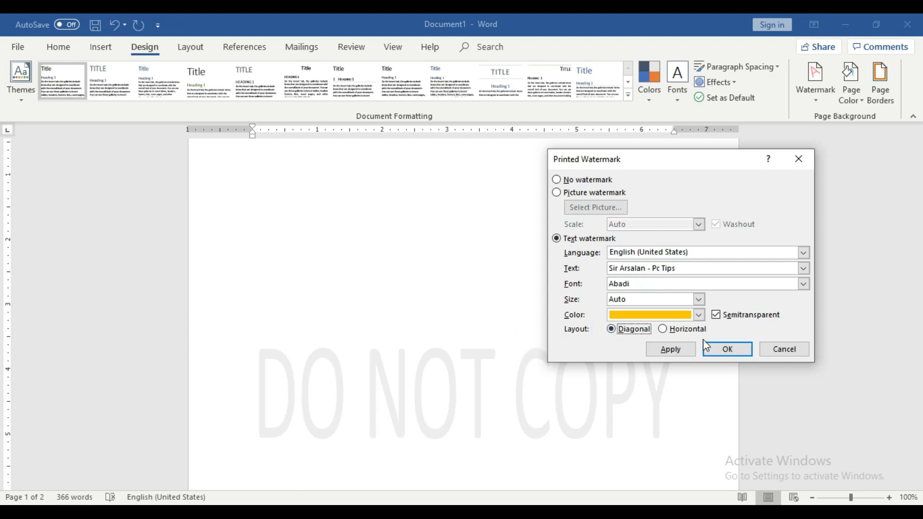
{"action": "left_click", "coordinate": [721, 351]}
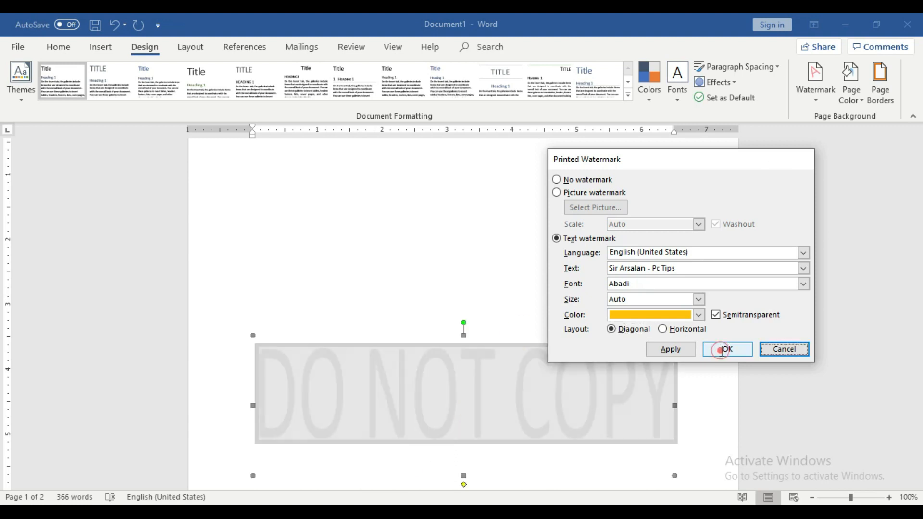
{"action": "left_click", "coordinate": [812, 498]}
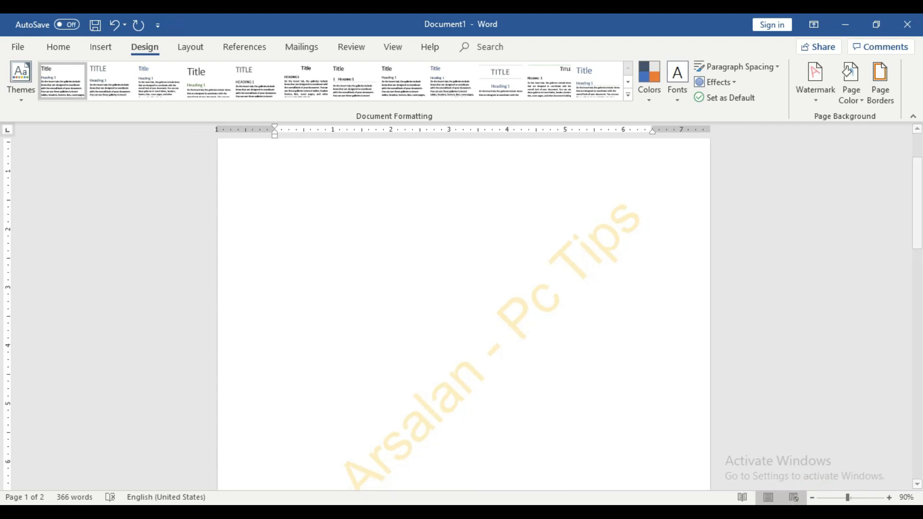
{"action": "left_click", "coordinate": [811, 498]}
{"action": "mouse_move", "coordinate": [916, 226]}
{"action": "left_mouse_down"}
{"action": "mouse_move", "coordinate": [917, 183]}
{"action": "mouse_move", "coordinate": [916, 231]}
{"action": "left_mouse_up"}
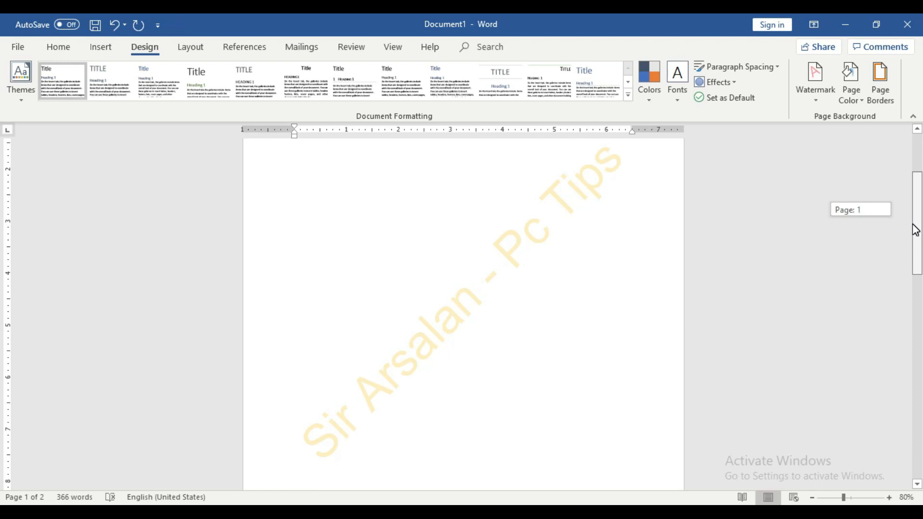
- Turn off the Semitransparent option for the gold custom text watermark and apply the change to the document
{"action": "left_click_drag", "start_coordinate": [915, 231], "coordinate": [900, 402]}
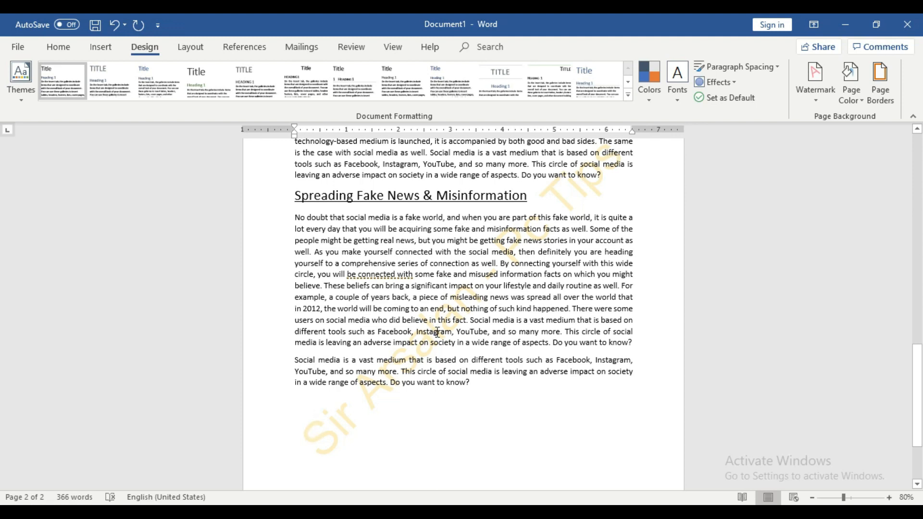
{"action": "left_click_drag", "start_coordinate": [919, 411], "coordinate": [911, 225]}
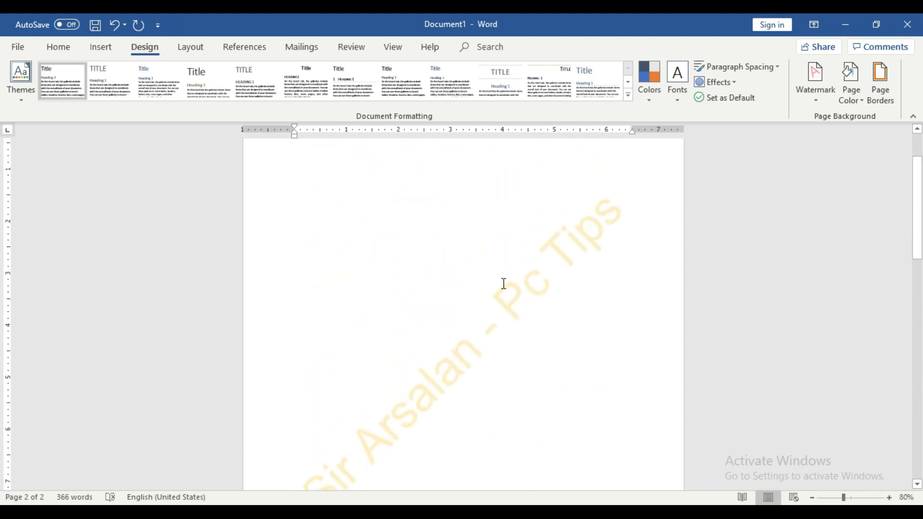
{"action": "left_click", "coordinate": [675, 186]}
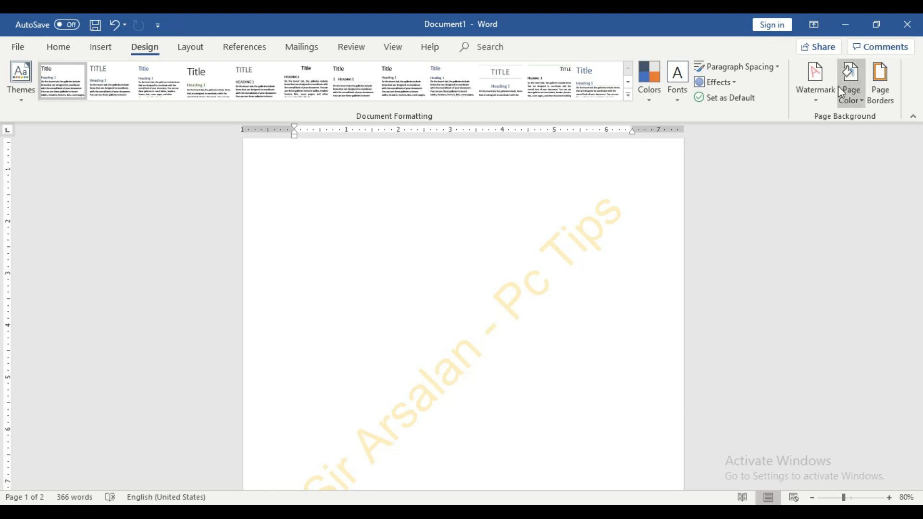
{"action": "left_click", "coordinate": [817, 82]}
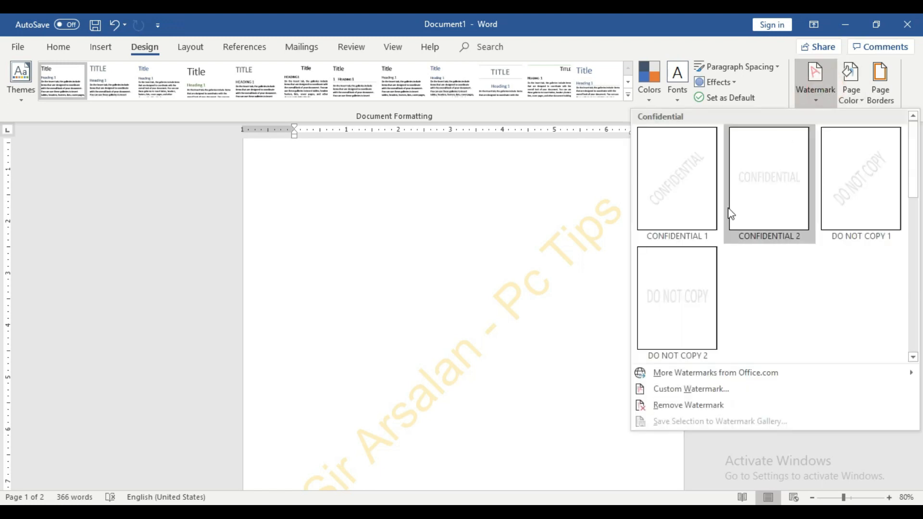
{"action": "left_click", "coordinate": [702, 387]}
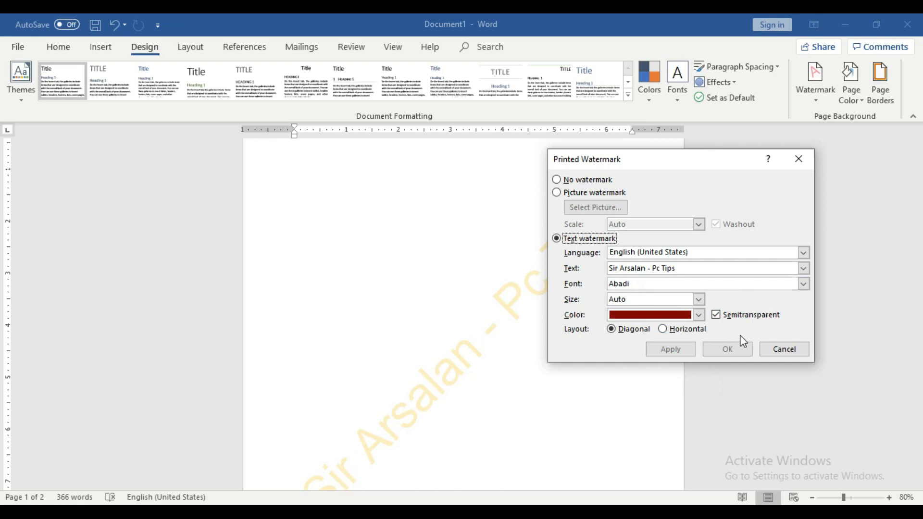
{"action": "left_click", "coordinate": [720, 317]}
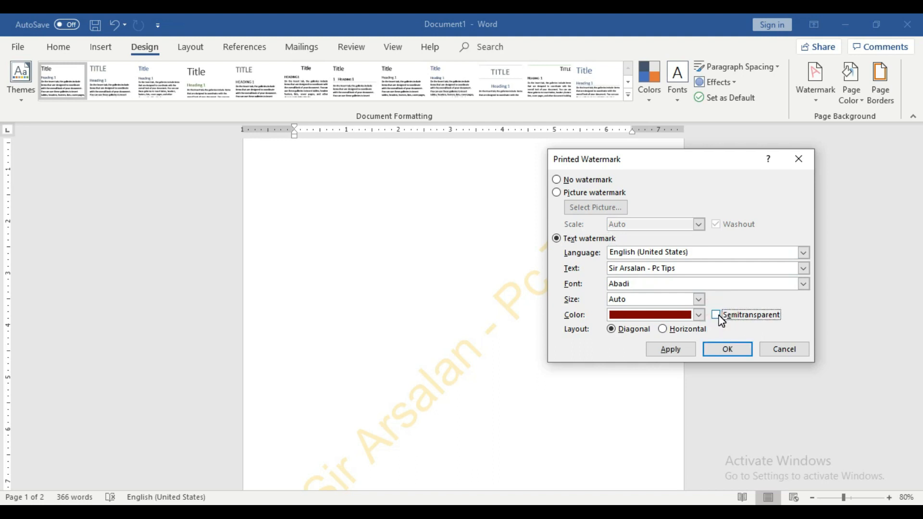
{"action": "left_click", "coordinate": [684, 348]}
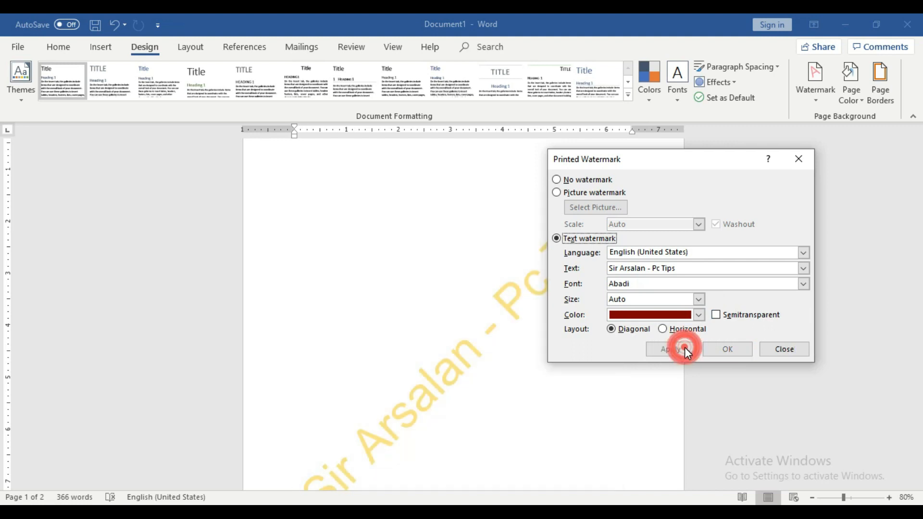
{"action": "left_click_drag", "start_coordinate": [649, 170], "coordinate": [769, 173]}
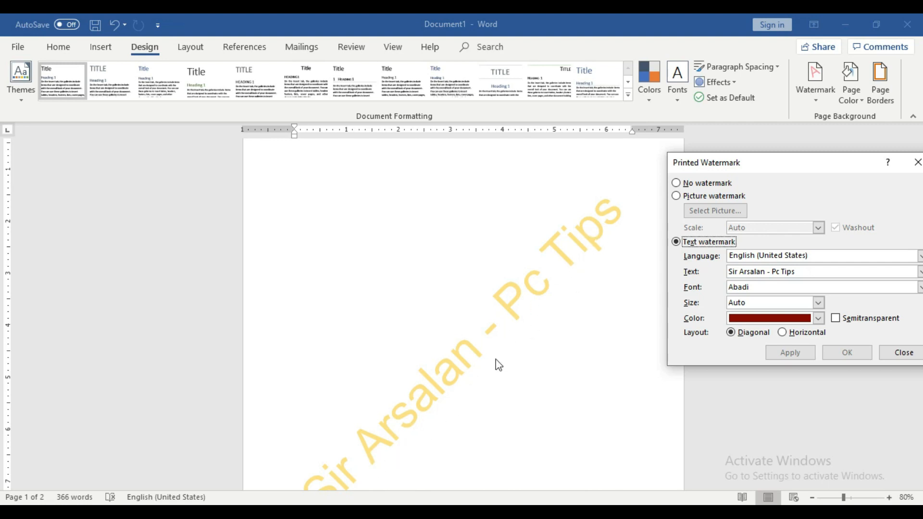
- Change the custom watermark's color to standard red, apply it and check it on both pages
{"action": "left_click_drag", "start_coordinate": [736, 171], "coordinate": [676, 143]}
{"action": "left_click", "coordinate": [758, 290]}
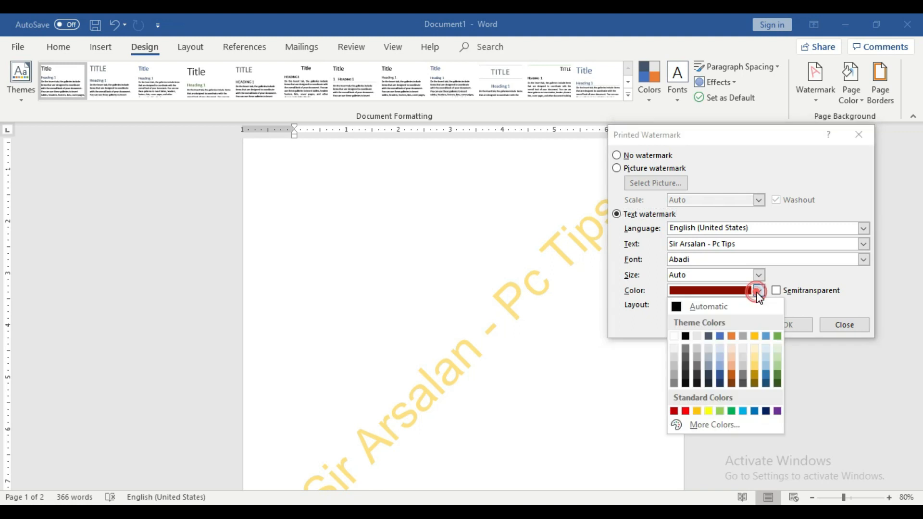
{"action": "left_click", "coordinate": [685, 411]}
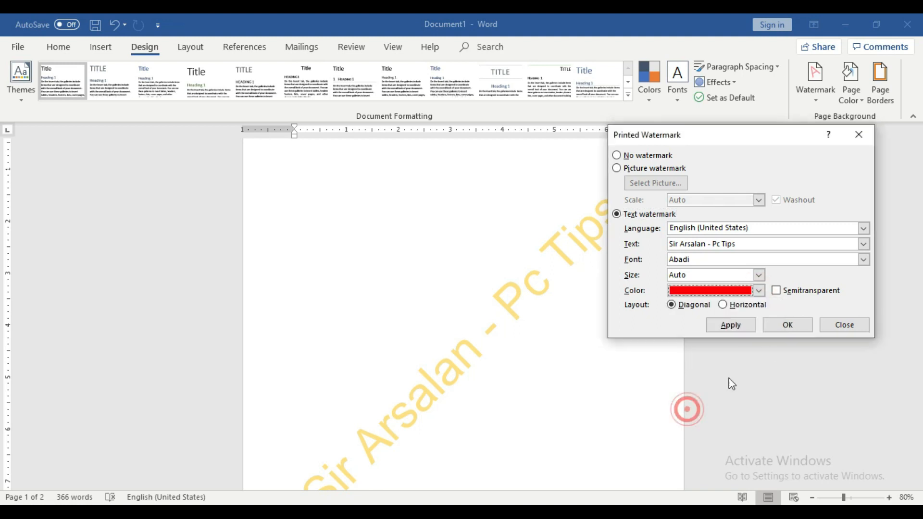
{"action": "left_click", "coordinate": [788, 326]}
{"action": "left_click", "coordinate": [619, 319]}
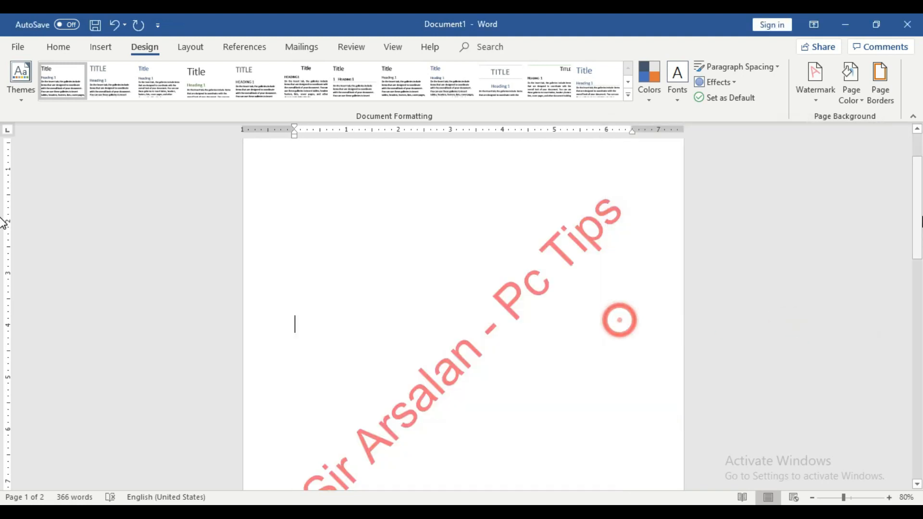
{"action": "left_click_drag", "start_coordinate": [920, 214], "coordinate": [879, 396]}
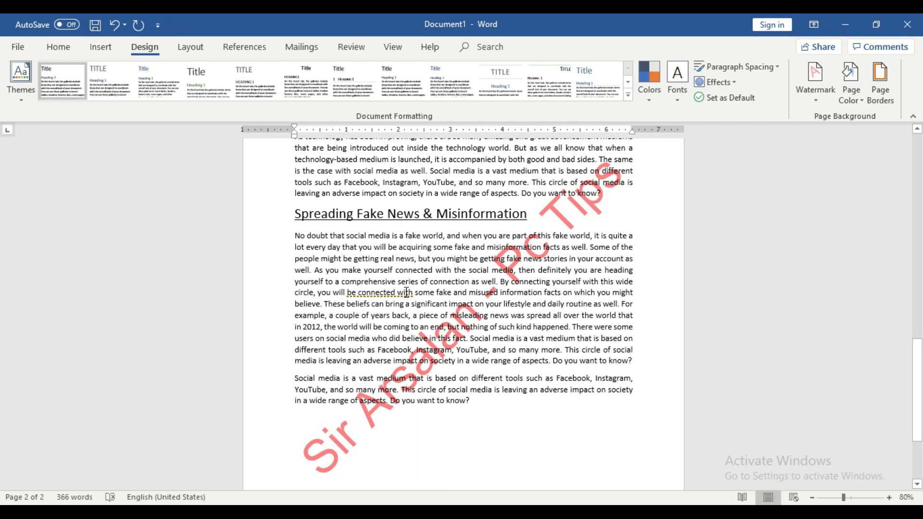
{"action": "scroll", "coordinate": [539, 240], "scroll_direction": "down", "scroll_amount": 4}
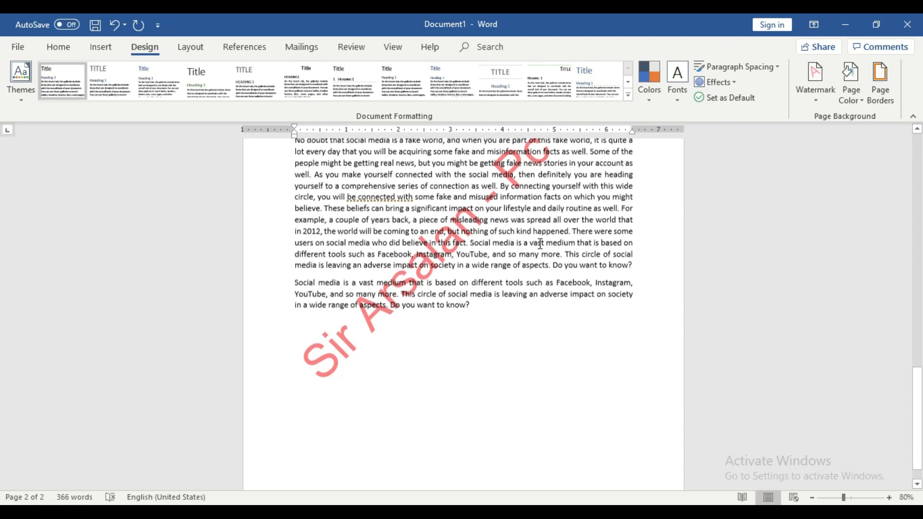
{"action": "scroll", "coordinate": [541, 245], "scroll_direction": "up", "scroll_amount": 10}
{"action": "scroll", "coordinate": [541, 245], "scroll_direction": "up", "scroll_amount": 10}
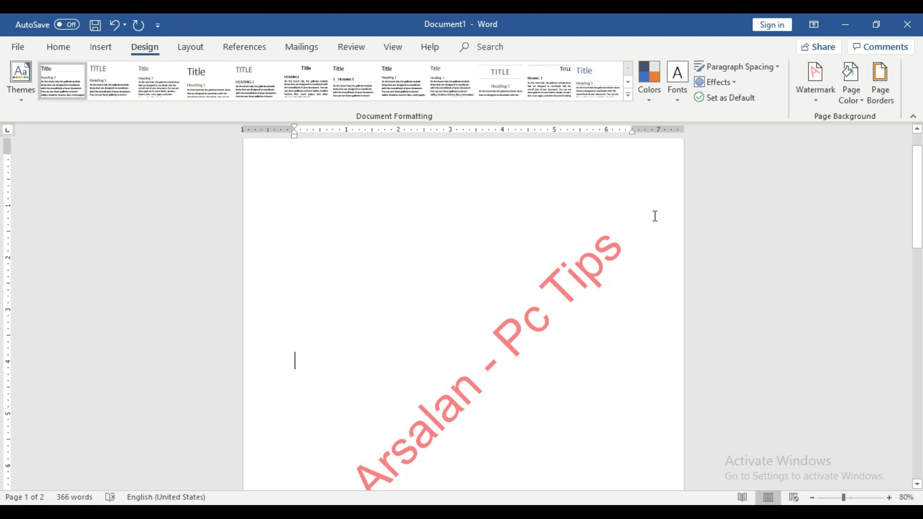
{"action": "scroll", "coordinate": [655, 215], "scroll_direction": "down", "scroll_amount": 4}
{"action": "scroll", "coordinate": [655, 215], "scroll_direction": "up", "scroll_amount": 3}
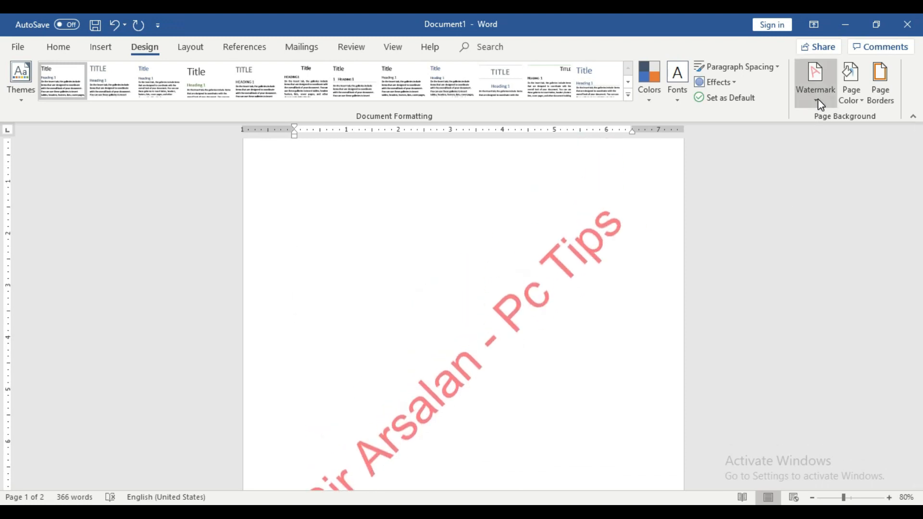
- Set the red custom watermark's layout to Horizontal, apply it and check it on both pages
{"action": "left_click", "coordinate": [819, 102]}
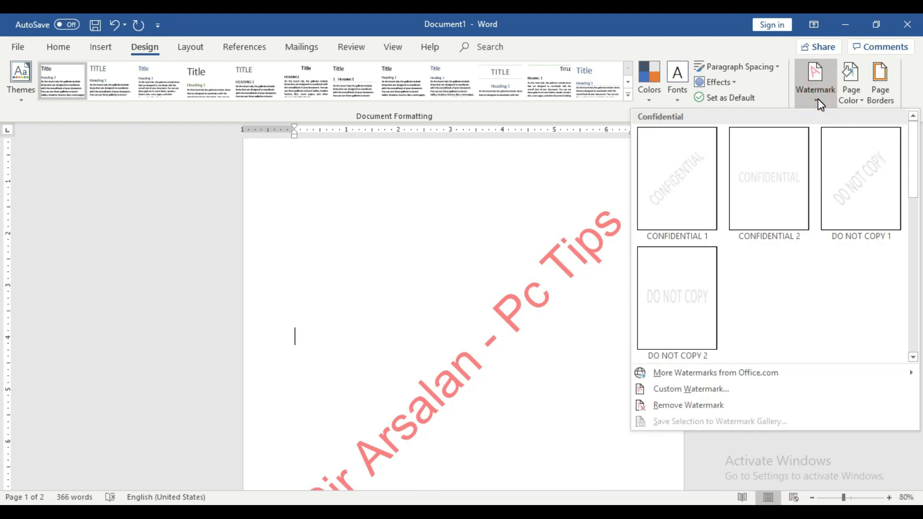
{"action": "left_click", "coordinate": [706, 393]}
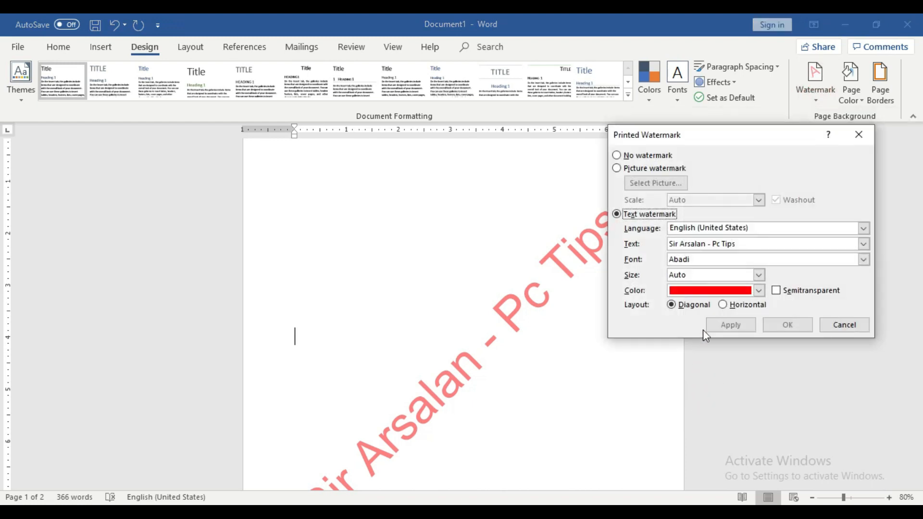
{"action": "left_click", "coordinate": [724, 305]}
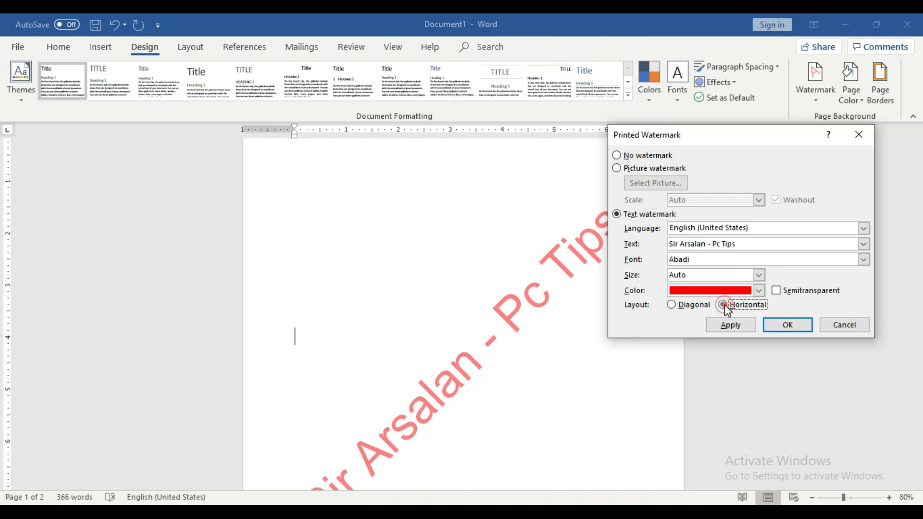
{"action": "left_click", "coordinate": [789, 326]}
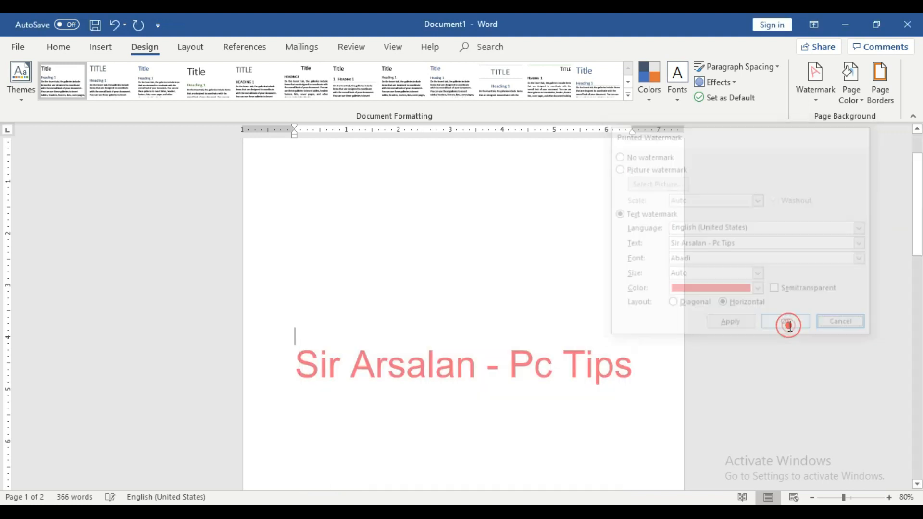
{"action": "left_click_drag", "start_coordinate": [917, 231], "coordinate": [909, 415]}
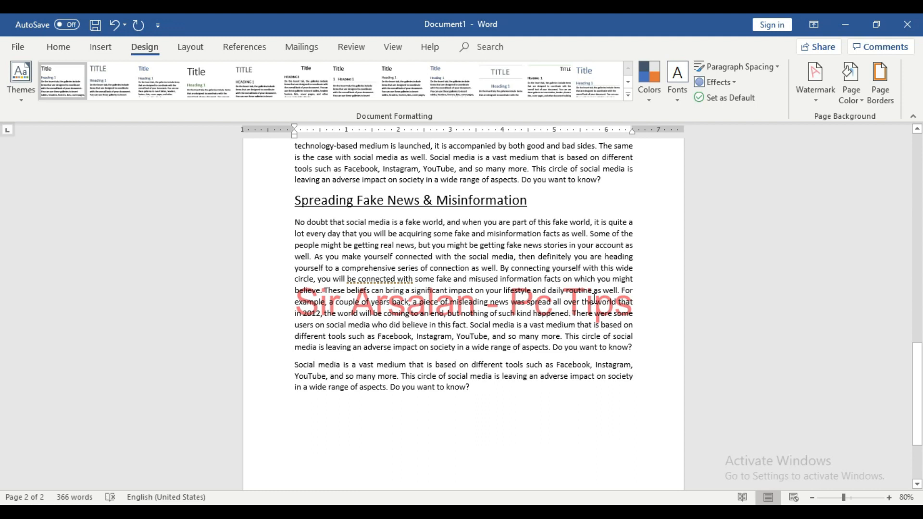
{"action": "left_click_drag", "start_coordinate": [914, 361], "coordinate": [917, 413]}
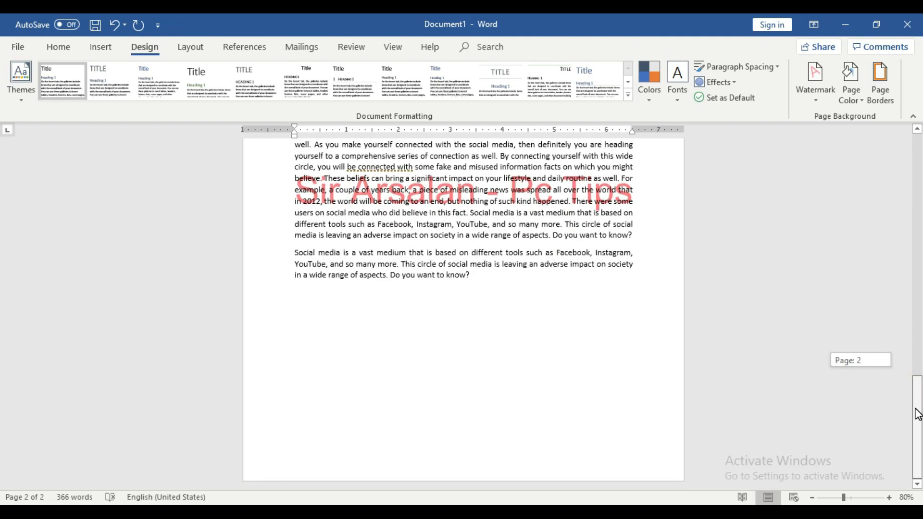
{"action": "left_click_drag", "start_coordinate": [917, 413], "coordinate": [918, 180]}
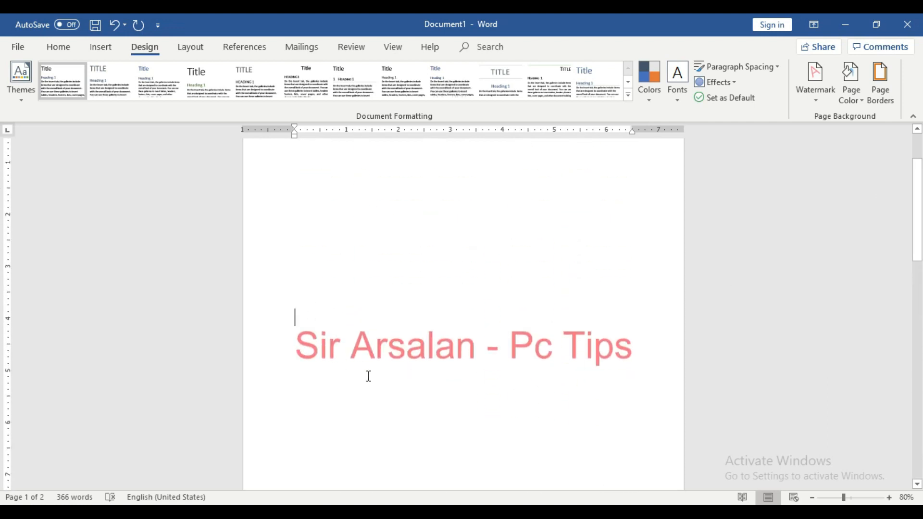
{"action": "left_click", "coordinate": [308, 340]}
{"action": "left_click_drag", "start_coordinate": [915, 200], "coordinate": [894, 387]}
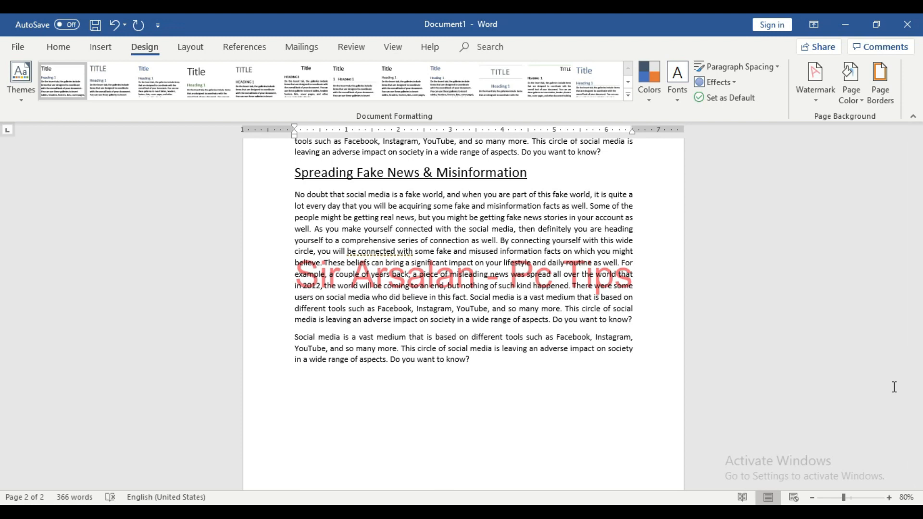
- Remove the watermark from the document and check the first page
{"action": "left_click", "coordinate": [819, 100]}
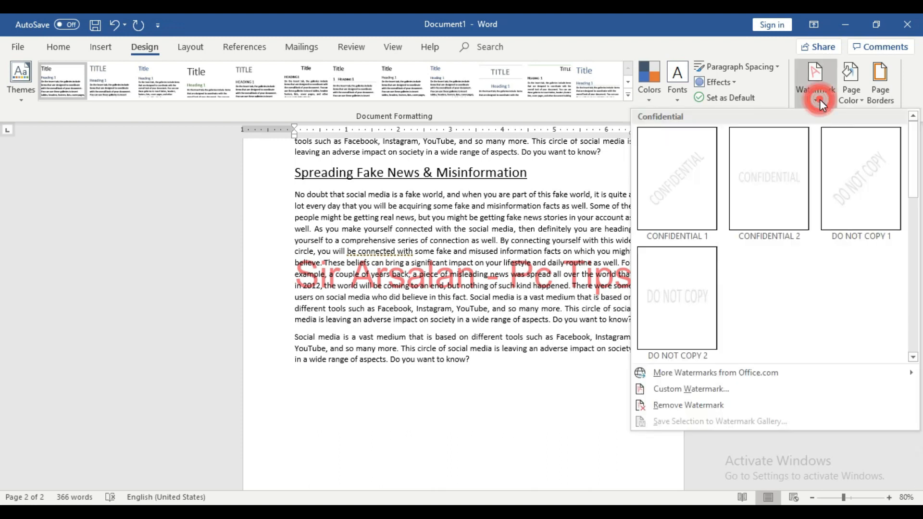
{"action": "left_click", "coordinate": [711, 406]}
{"action": "left_click_drag", "start_coordinate": [917, 379], "coordinate": [921, 161]}
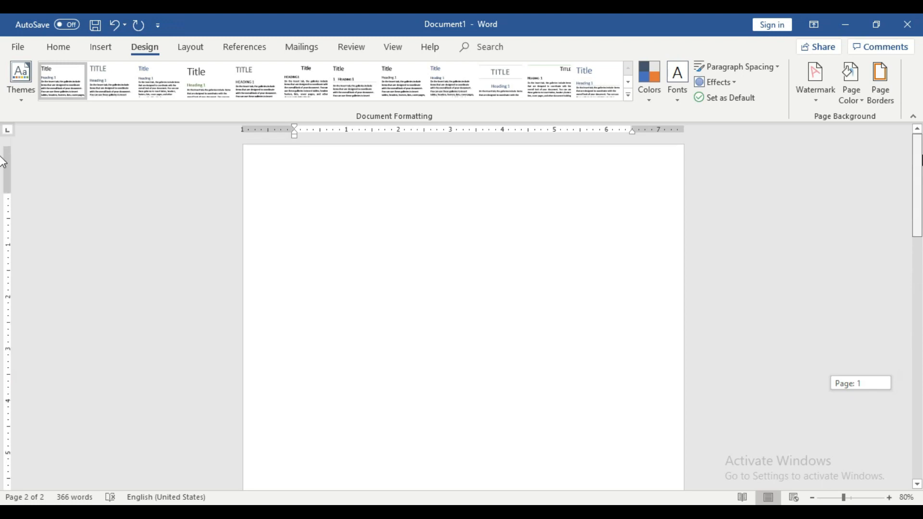
- Set up a custom picture watermark and choose to insert its picture from a file
{"action": "left_click", "coordinate": [821, 94]}
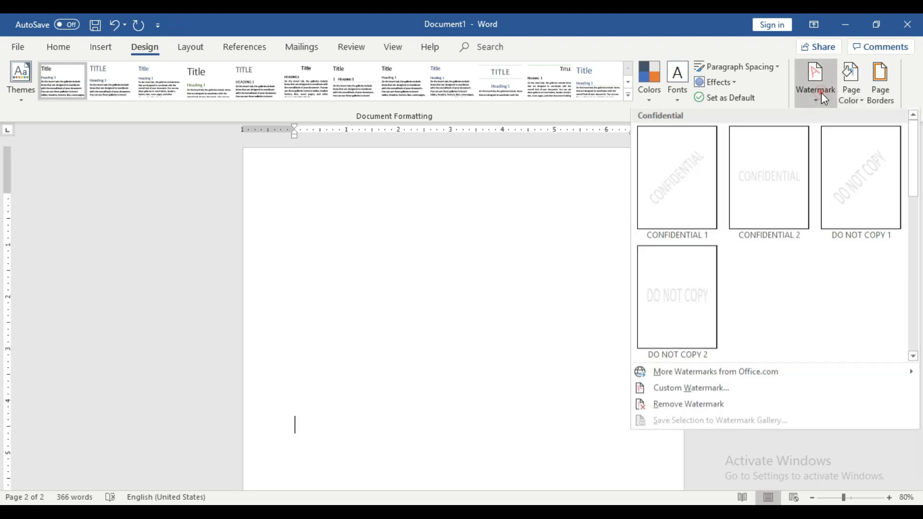
{"action": "left_click", "coordinate": [713, 392]}
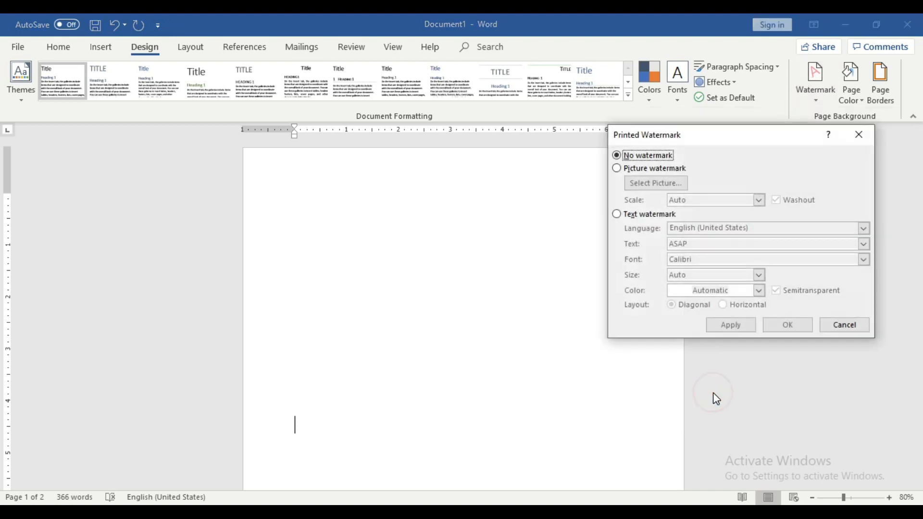
{"action": "left_click", "coordinate": [617, 214]}
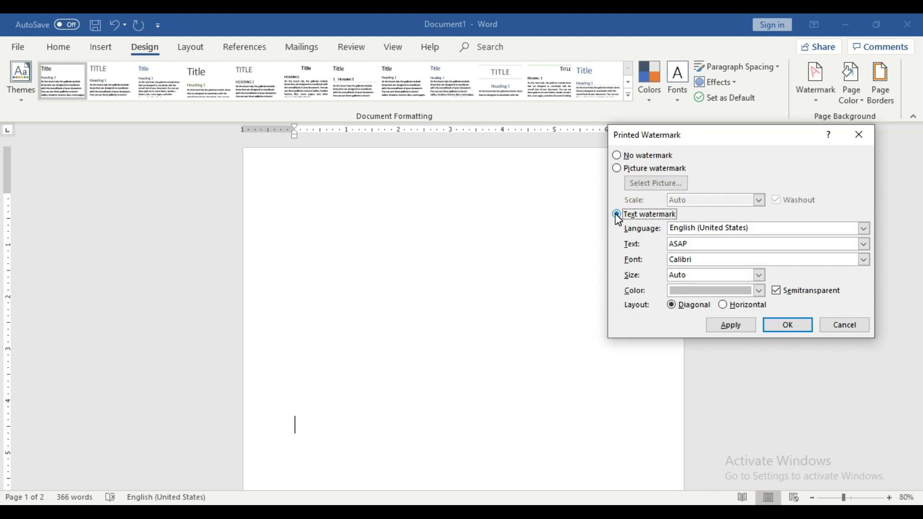
{"action": "left_click", "coordinate": [617, 169]}
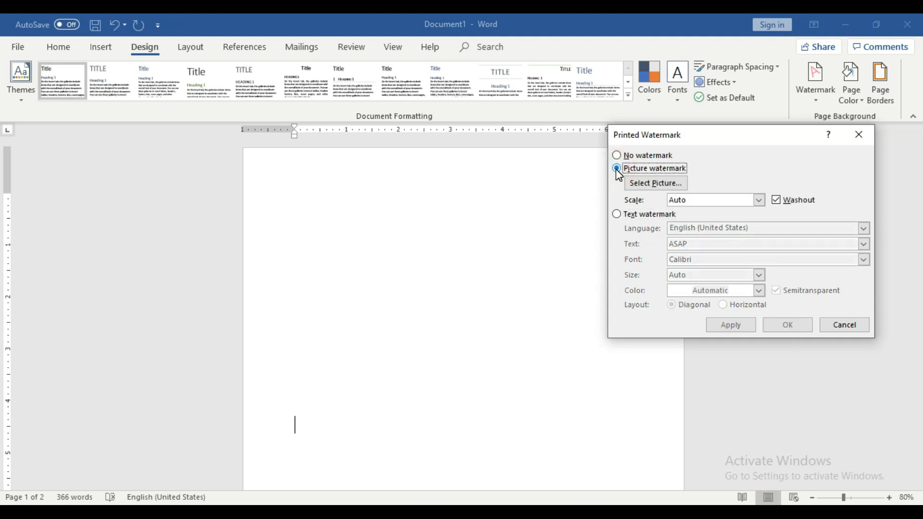
{"action": "left_click", "coordinate": [666, 187]}
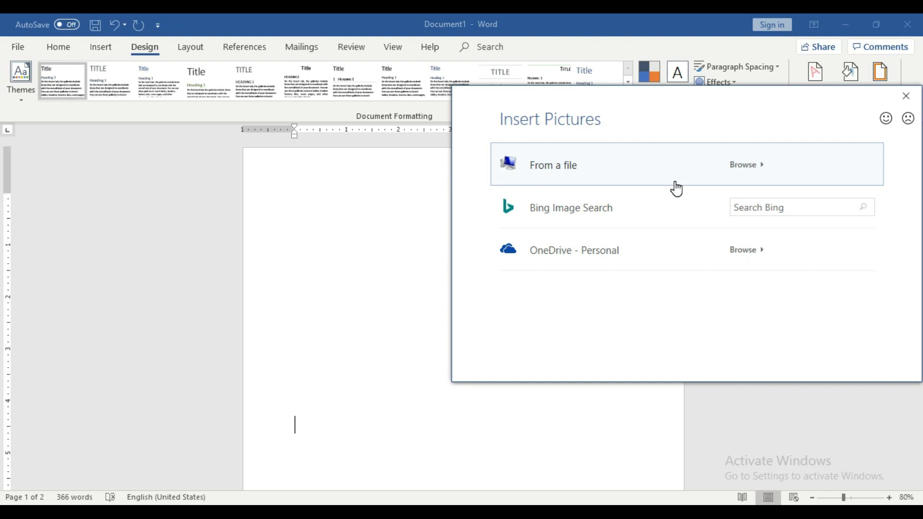
{"action": "left_click", "coordinate": [577, 175]}
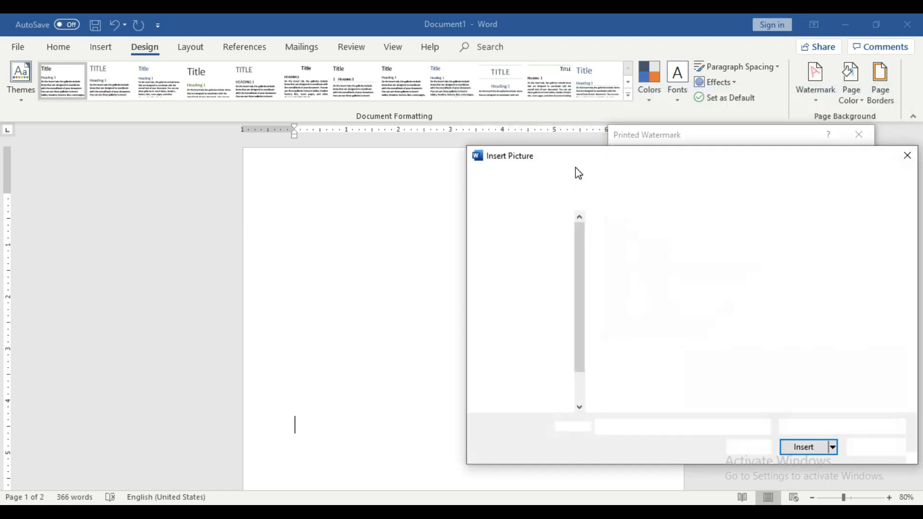
- Select the ButterflyEmoji1 image from the Desktop's Images folder as the watermark picture
{"action": "left_click_drag", "start_coordinate": [588, 161], "coordinate": [486, 143]}
{"action": "left_click", "coordinate": [471, 302]}
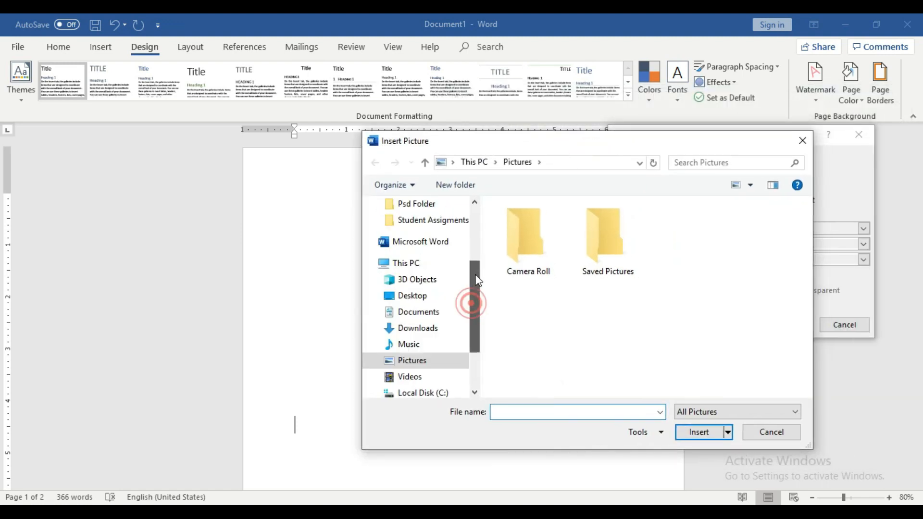
{"action": "left_click_drag", "start_coordinate": [477, 281], "coordinate": [479, 212]}
{"action": "left_click", "coordinate": [413, 231]}
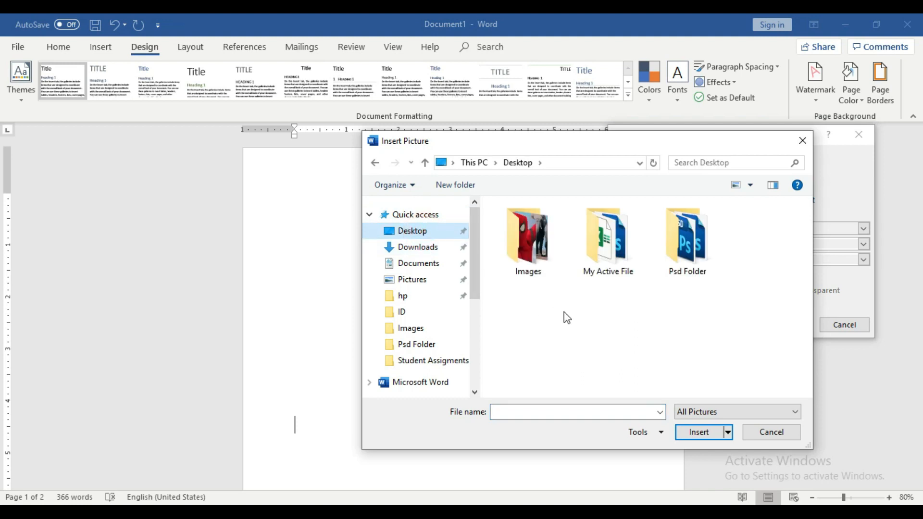
{"action": "double_click", "coordinate": [540, 270]}
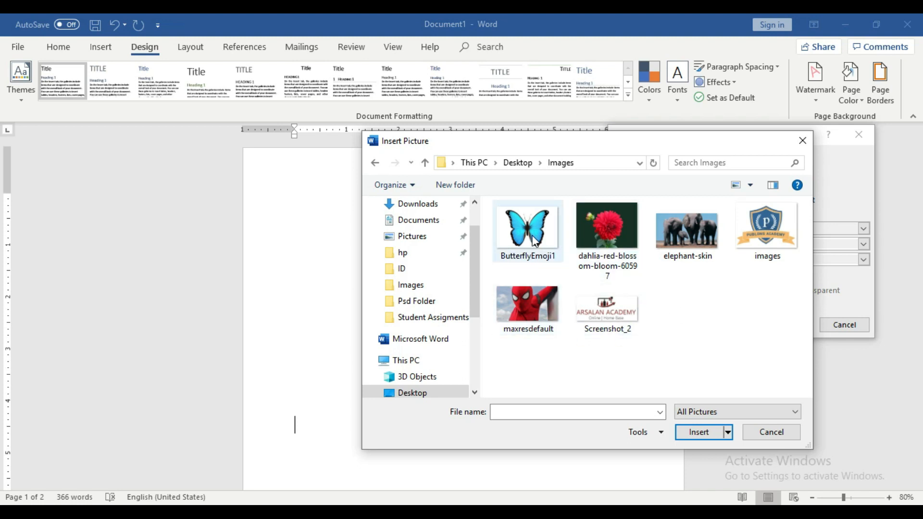
{"action": "left_click", "coordinate": [518, 237]}
{"action": "left_click", "coordinate": [715, 433]}
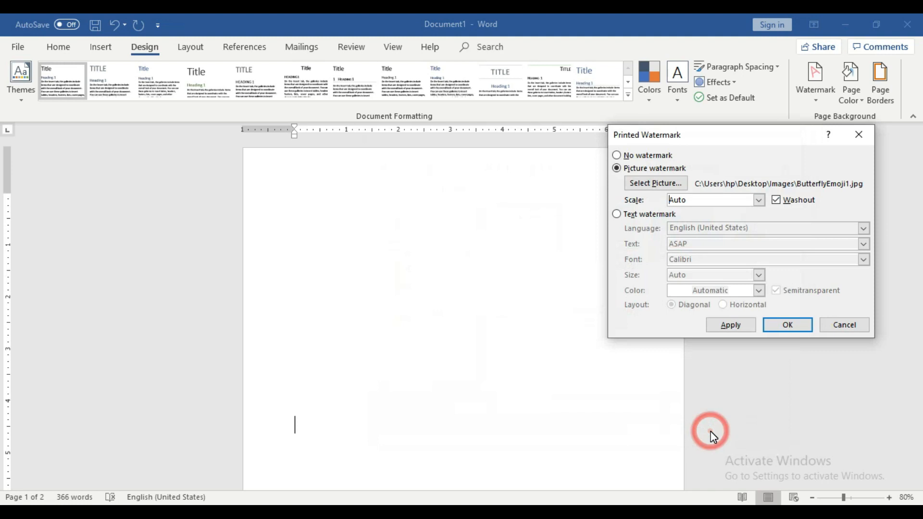
- Apply the ButterflyEmoji1 picture watermark with automatic scale and washout, and check it on both pages
{"action": "left_click", "coordinate": [785, 325]}
{"action": "left_click", "coordinate": [635, 287]}
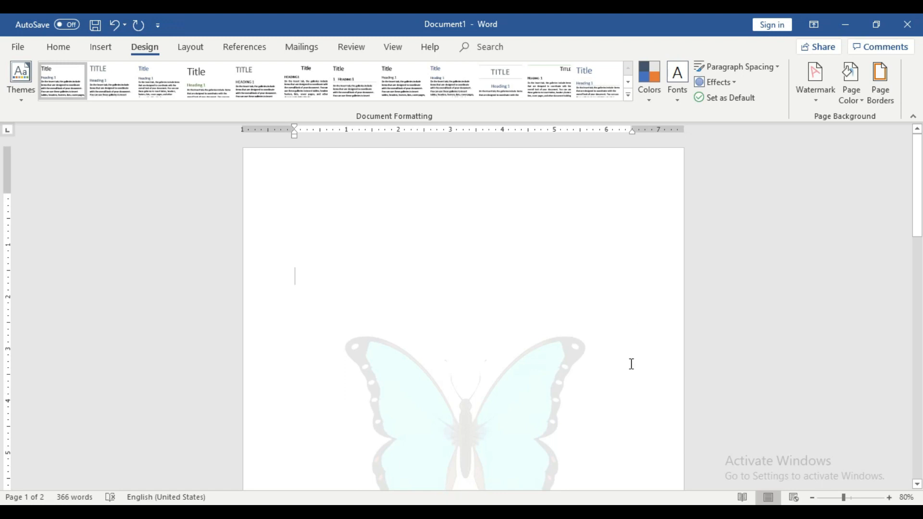
{"action": "left_click_drag", "start_coordinate": [919, 173], "coordinate": [905, 371]}
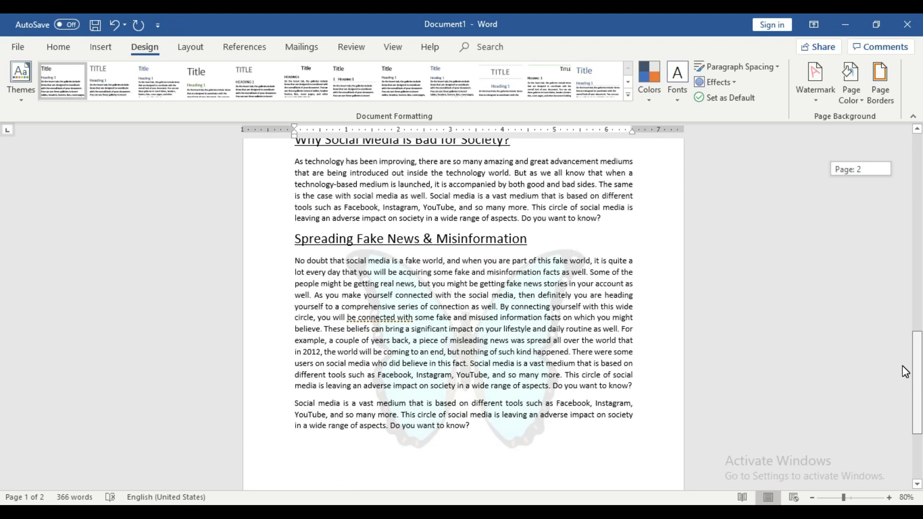
{"action": "left_click_drag", "start_coordinate": [905, 371], "coordinate": [918, 177]}
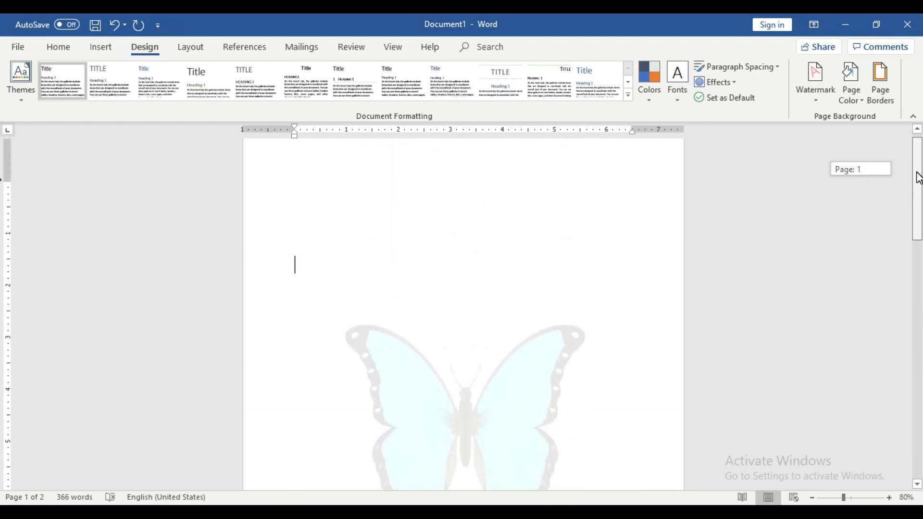
- Turn off the Washout effect of the butterfly picture watermark and check both pages
{"action": "left_click", "coordinate": [811, 95]}
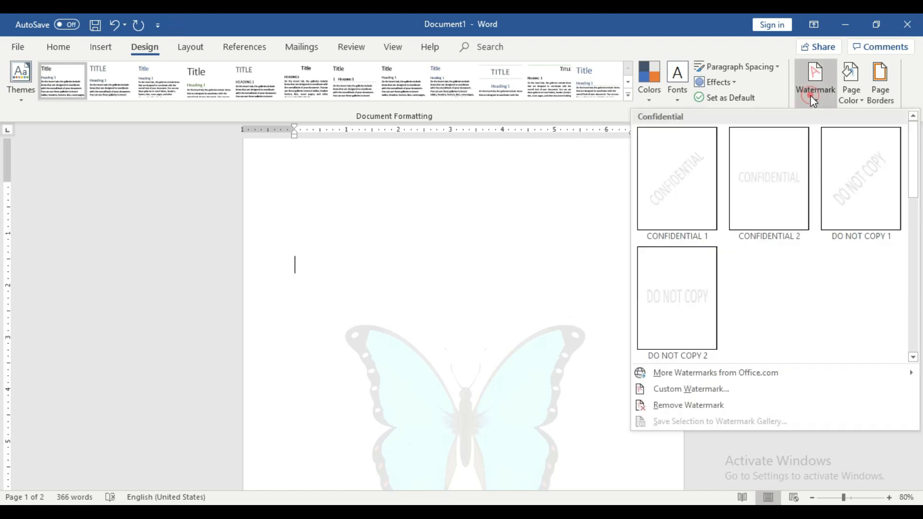
{"action": "left_click", "coordinate": [736, 388]}
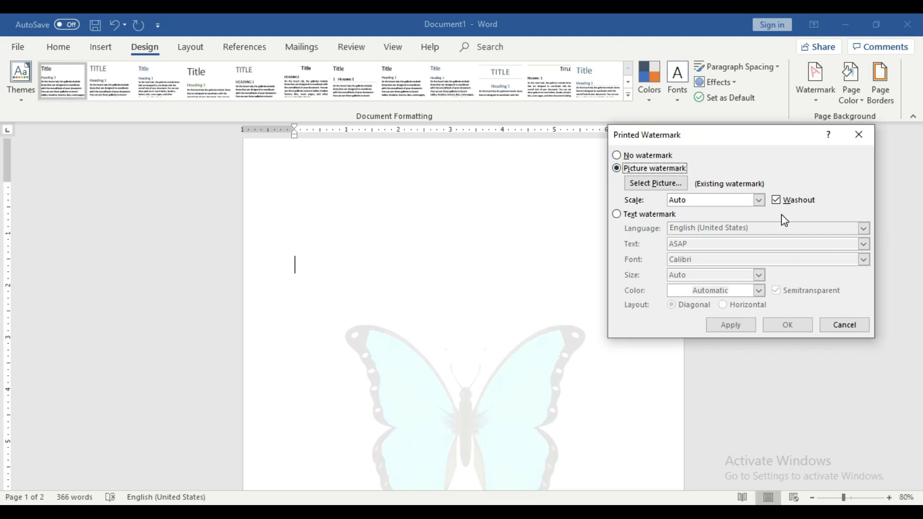
{"action": "left_click", "coordinate": [777, 201]}
{"action": "left_click", "coordinate": [787, 323]}
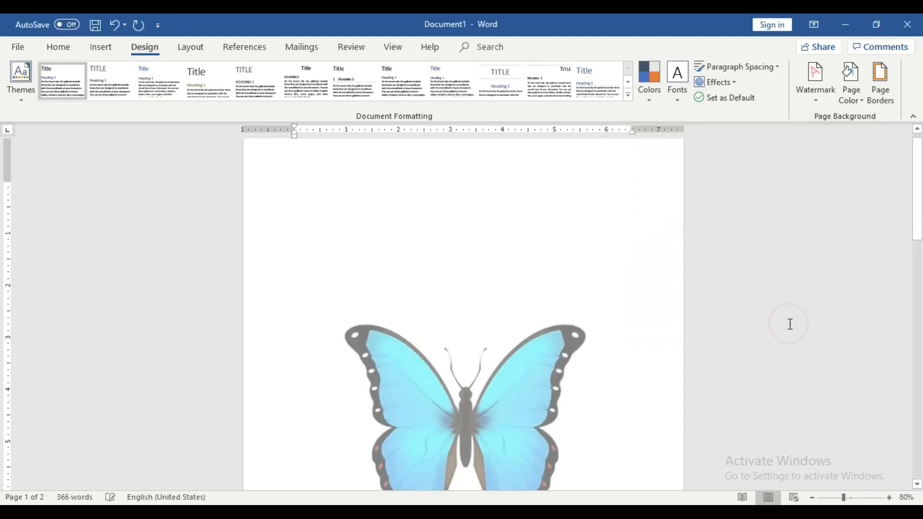
{"action": "left_click_drag", "start_coordinate": [917, 218], "coordinate": [897, 372]}
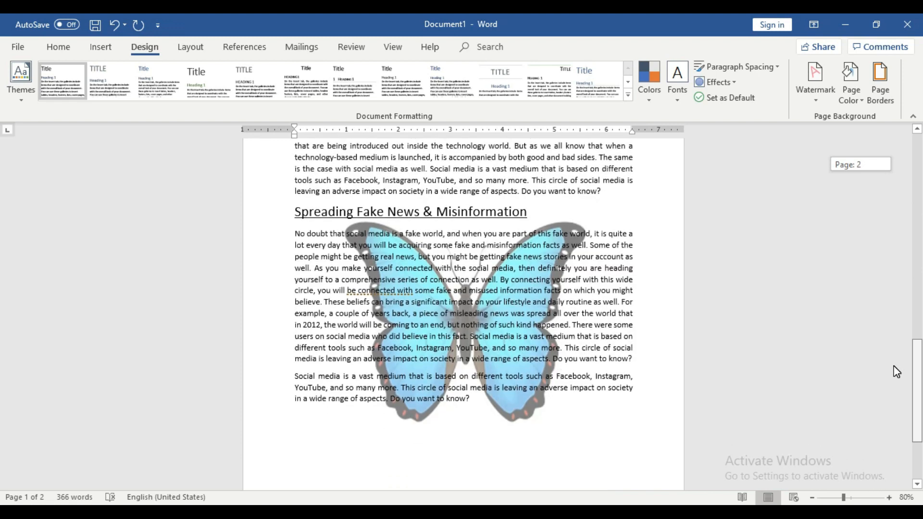
{"action": "left_click_drag", "start_coordinate": [896, 372], "coordinate": [915, 175]}
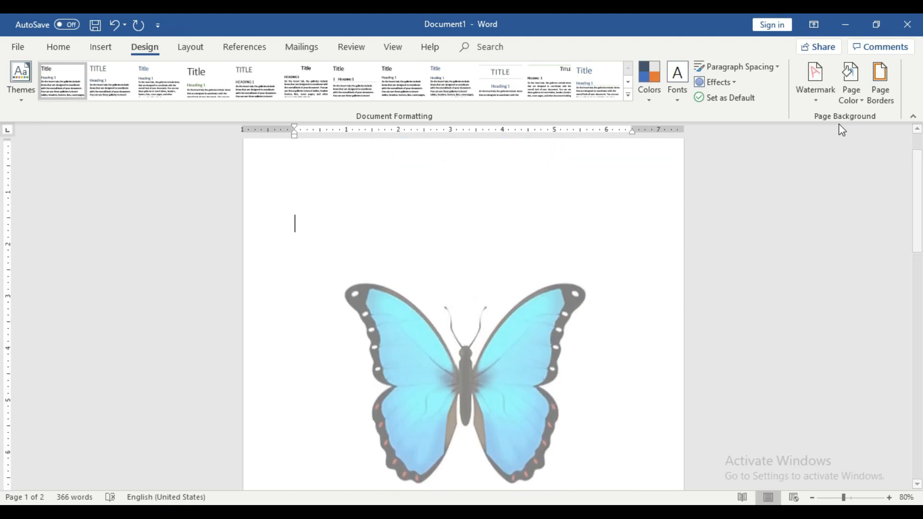
- Turn the Washout effect of the butterfly picture watermark back on
{"action": "left_click", "coordinate": [817, 91]}
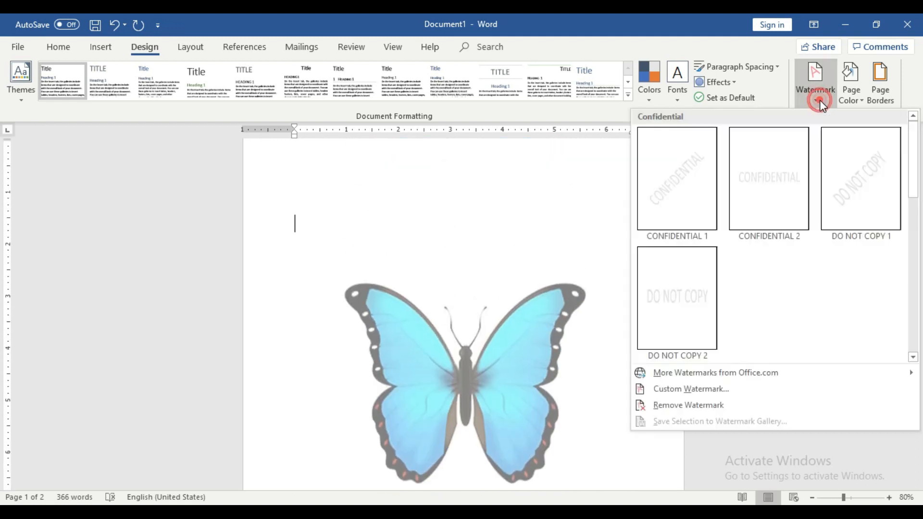
{"action": "left_click", "coordinate": [723, 389]}
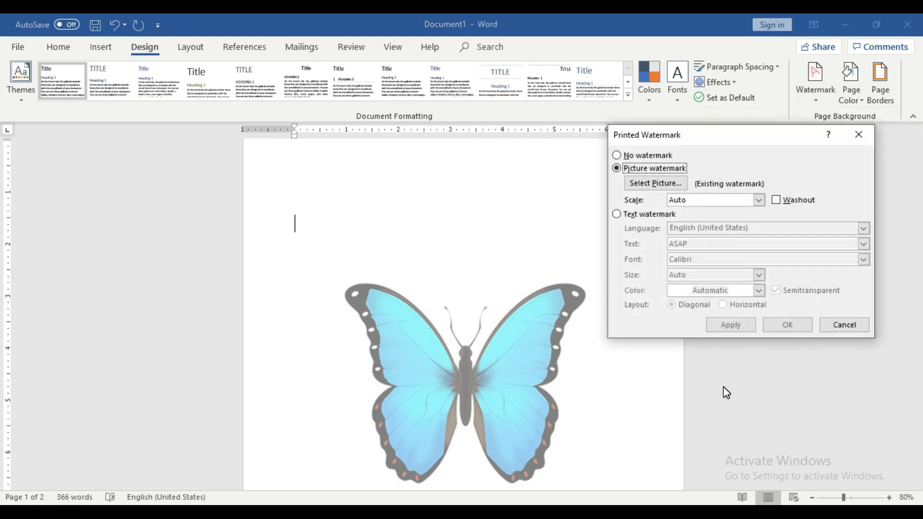
{"action": "left_click", "coordinate": [776, 201]}
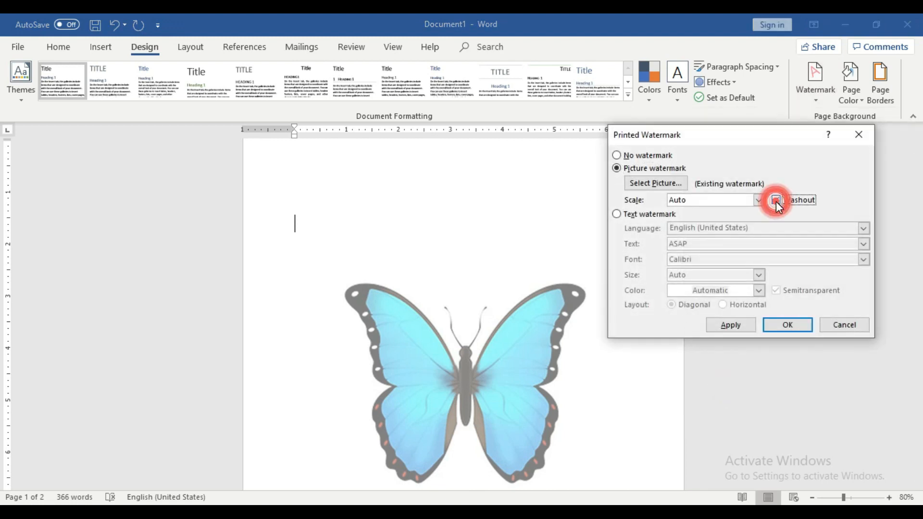
{"action": "left_click", "coordinate": [792, 323]}
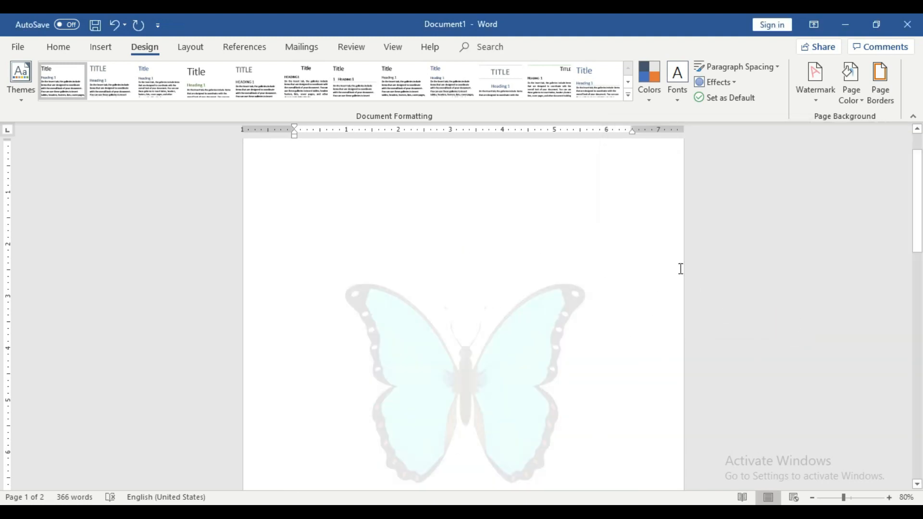
- Replace the watermark picture with the elephant-skin image from the Desktop's Images folder, apply it and check the document's end
{"action": "left_click", "coordinate": [815, 101]}
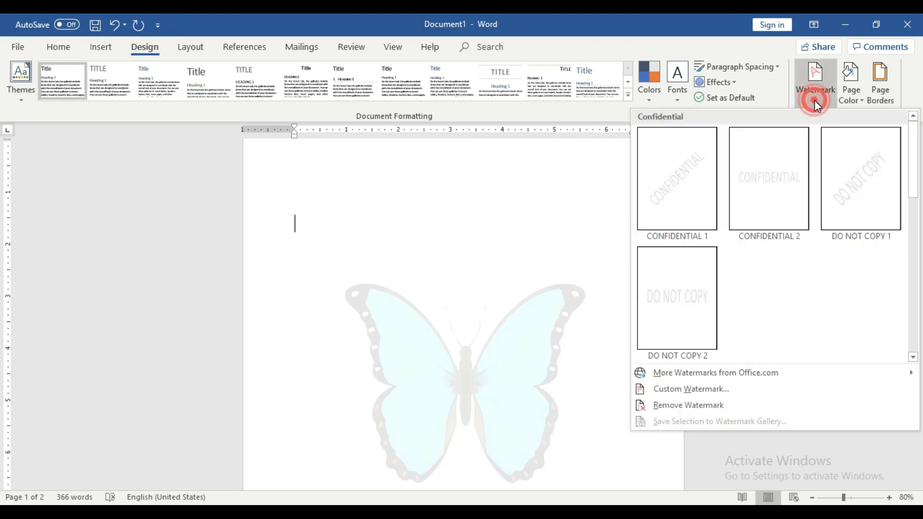
{"action": "left_click", "coordinate": [717, 389]}
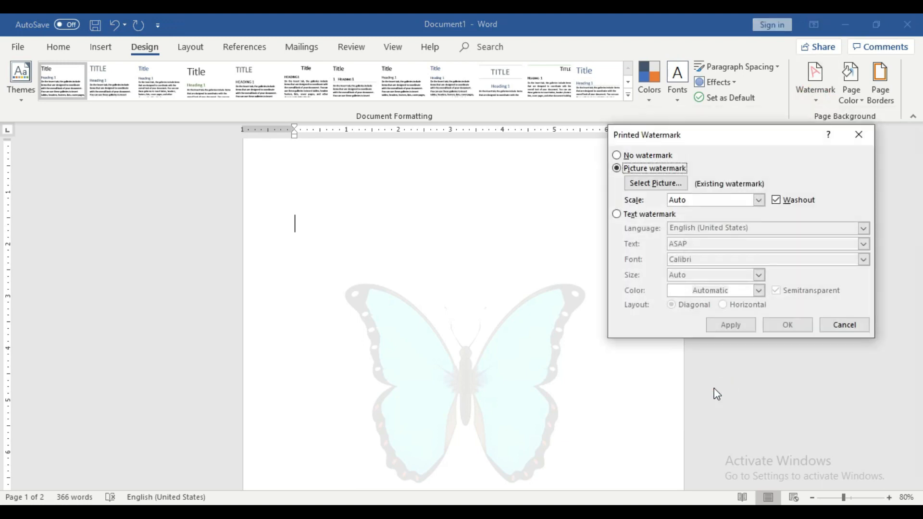
{"action": "left_click", "coordinate": [671, 184]}
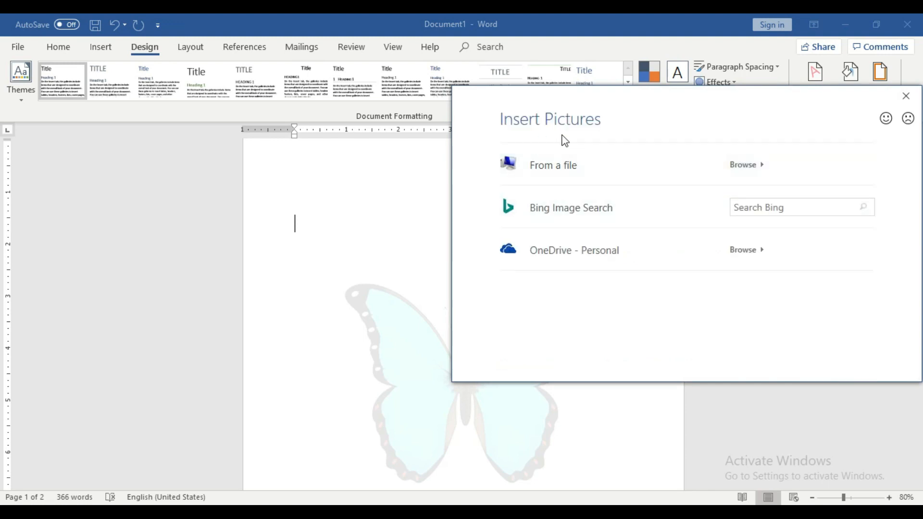
{"action": "left_click", "coordinate": [552, 161]}
{"action": "left_click_drag", "start_coordinate": [610, 147], "coordinate": [467, 155]}
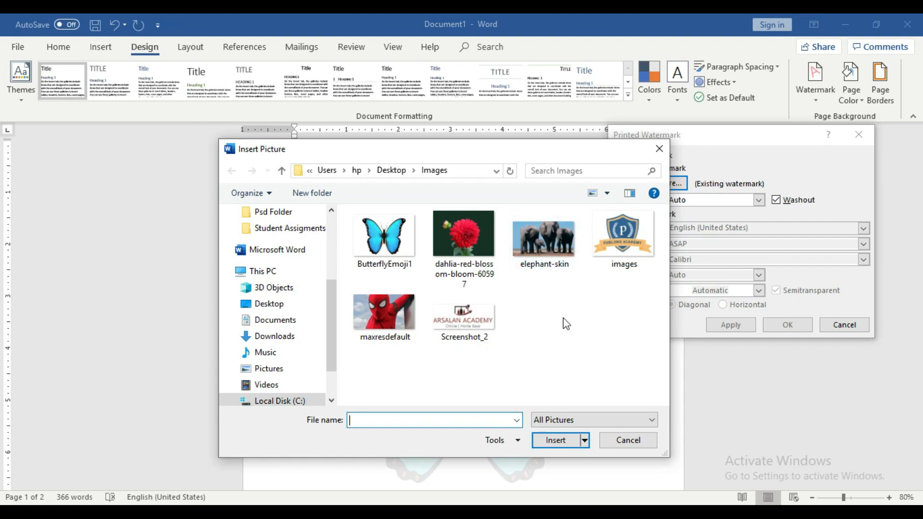
{"action": "left_click", "coordinate": [552, 237]}
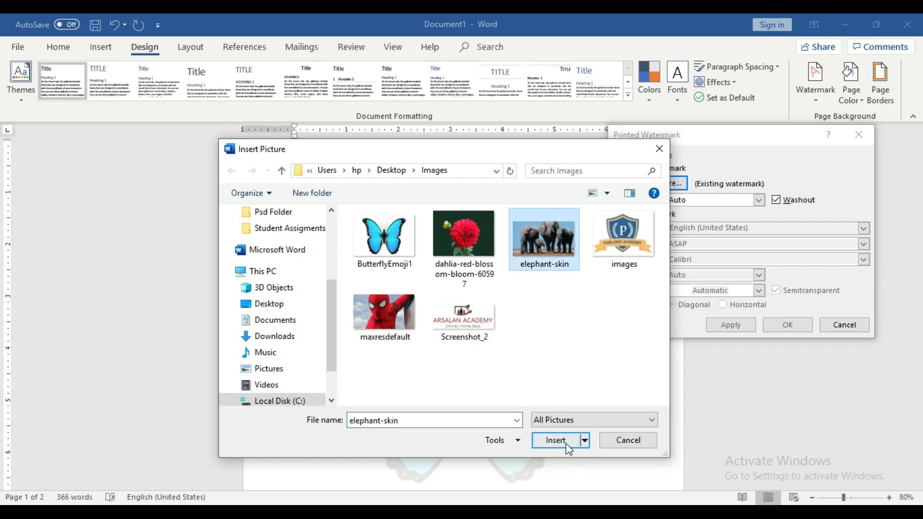
{"action": "left_click", "coordinate": [566, 439]}
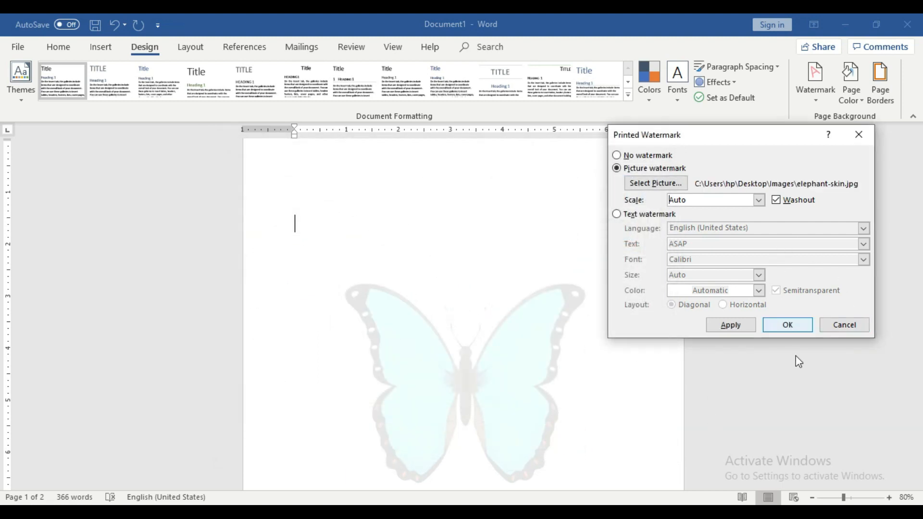
{"action": "left_click", "coordinate": [788, 325]}
{"action": "left_click_drag", "start_coordinate": [919, 175], "coordinate": [919, 425]}
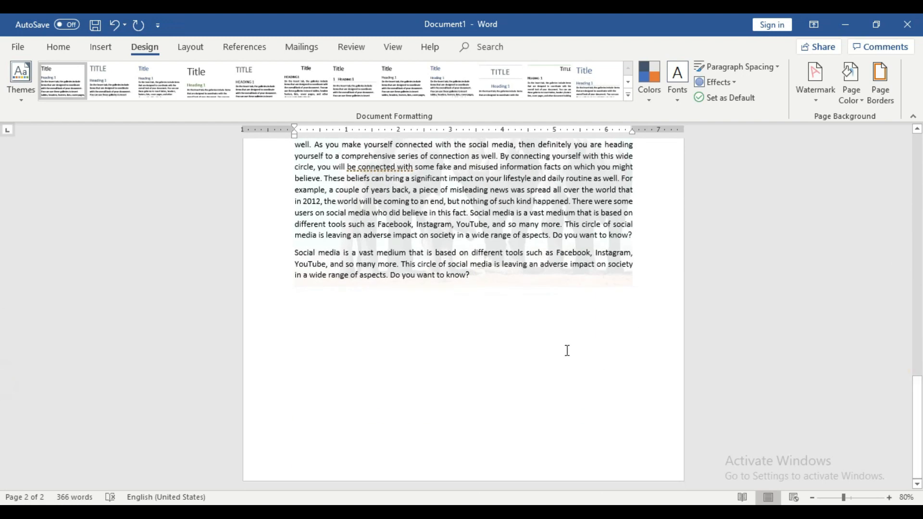
- Add blank lines after the last paragraph to extend the document onto a third page, and check the watermark there
{"action": "left_click", "coordinate": [475, 269]}
{"action": "left_click", "coordinate": [487, 279]}
{"action": "key", "text": "Return"}
{"action": "key", "text": "Return"}
{"action": "key", "text": "Return"}
{"action": "key", "text": "Return"}
{"action": "key", "text": "Return"}
{"action": "key", "text": "Return"}
{"action": "key", "text": "Return"}
{"action": "key", "text": "Return"}
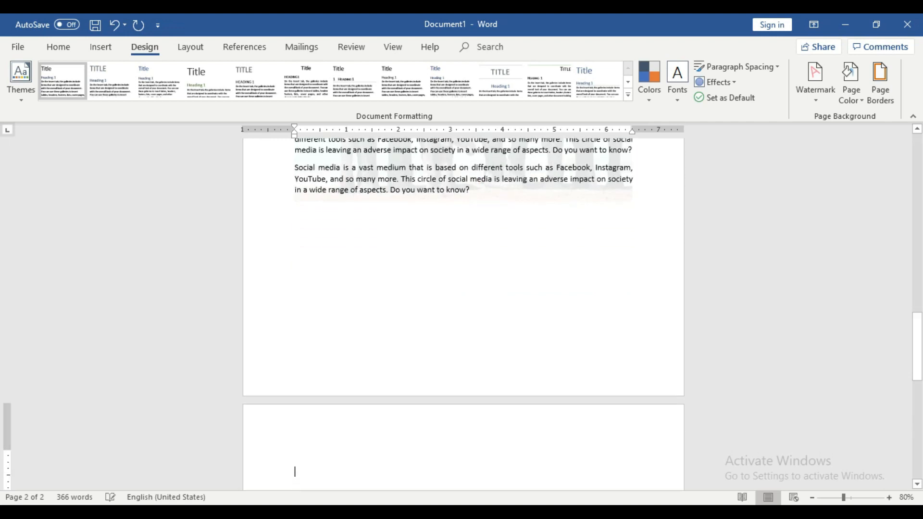
{"action": "scroll", "coordinate": [736, 298], "scroll_direction": "down", "scroll_amount": 8}
{"action": "scroll", "coordinate": [736, 296], "scroll_direction": "down", "scroll_amount": 3}
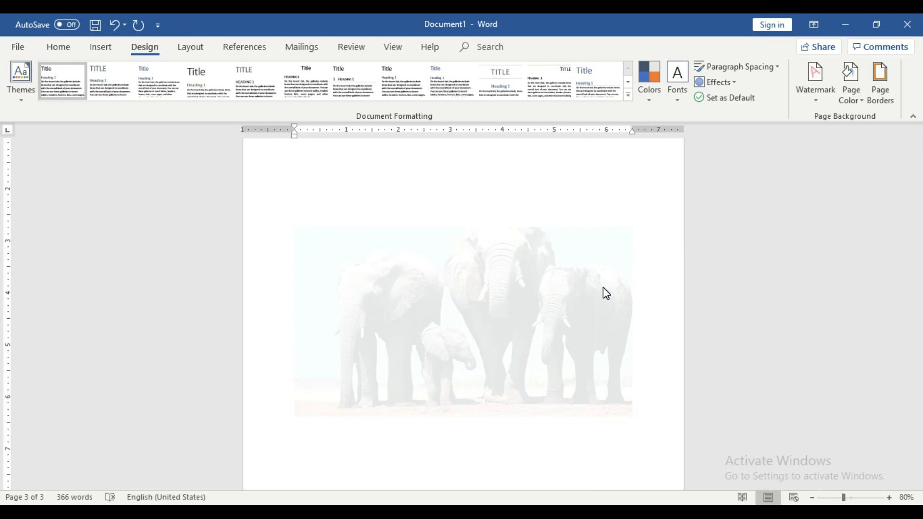
{"action": "scroll", "coordinate": [603, 287], "scroll_direction": "up", "scroll_amount": 10}
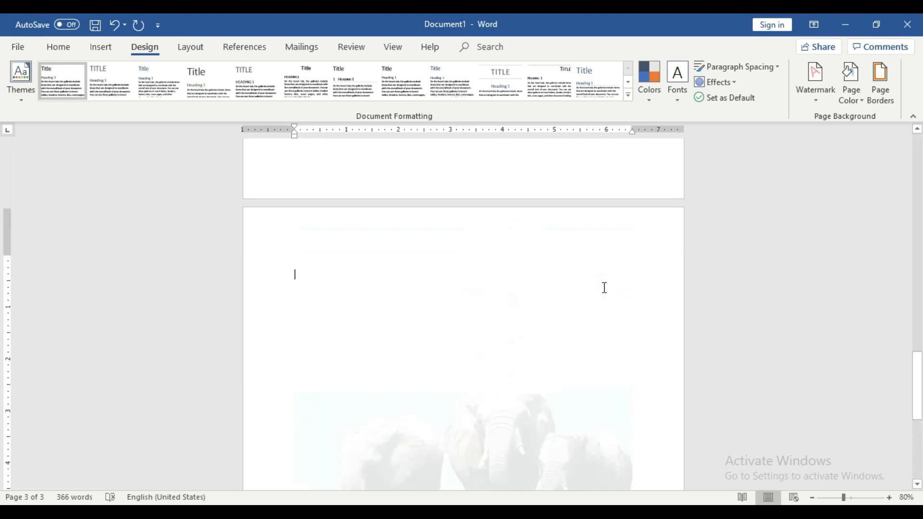
{"action": "scroll", "coordinate": [604, 287], "scroll_direction": "up", "scroll_amount": 2}
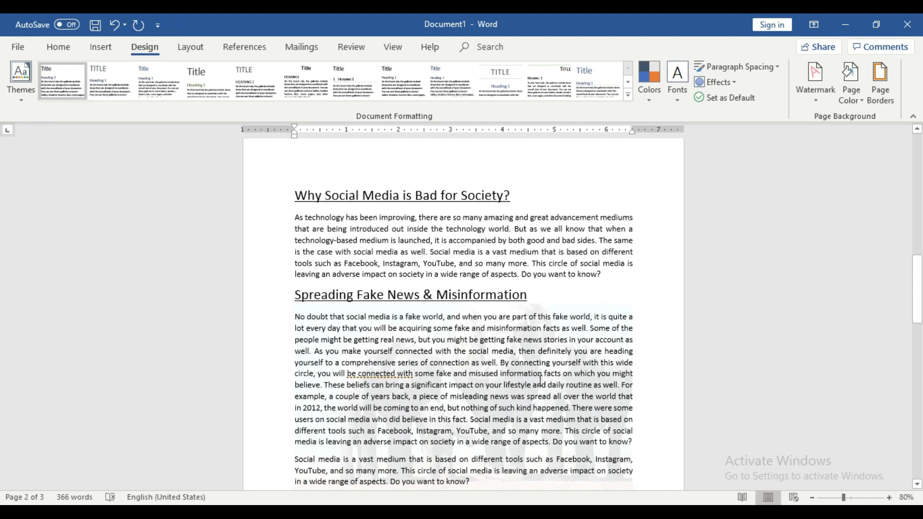
- Choose the maxresdefault image from the Desktop's Images folder as the new watermark picture
{"action": "left_click", "coordinate": [827, 98]}
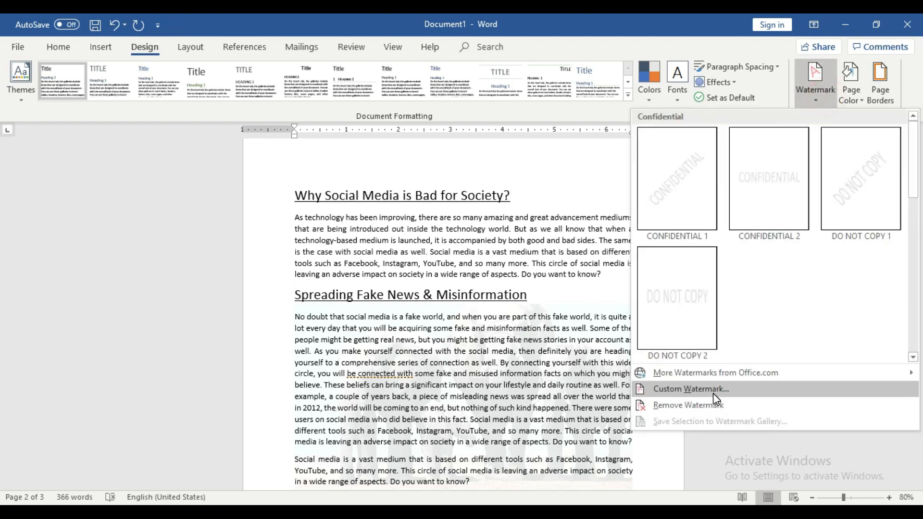
{"action": "left_click", "coordinate": [714, 392]}
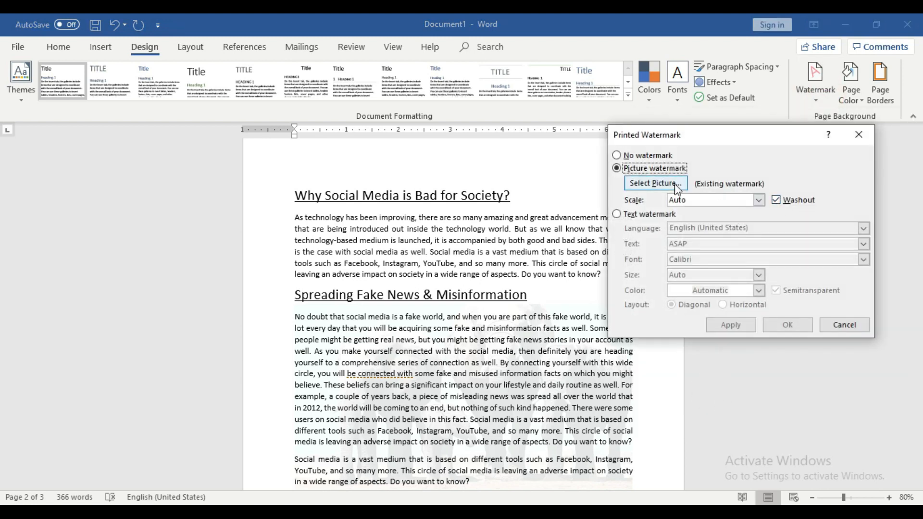
{"action": "left_click", "coordinate": [662, 179]}
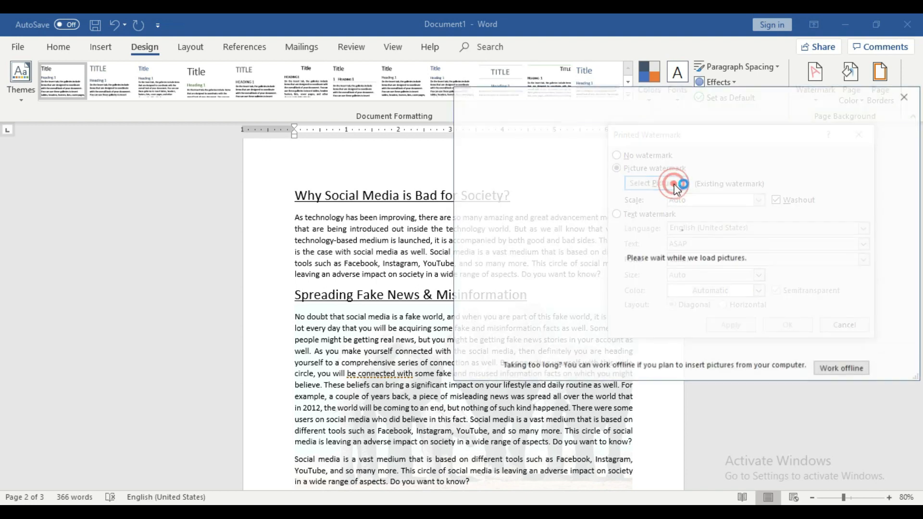
{"action": "left_click", "coordinate": [550, 174]}
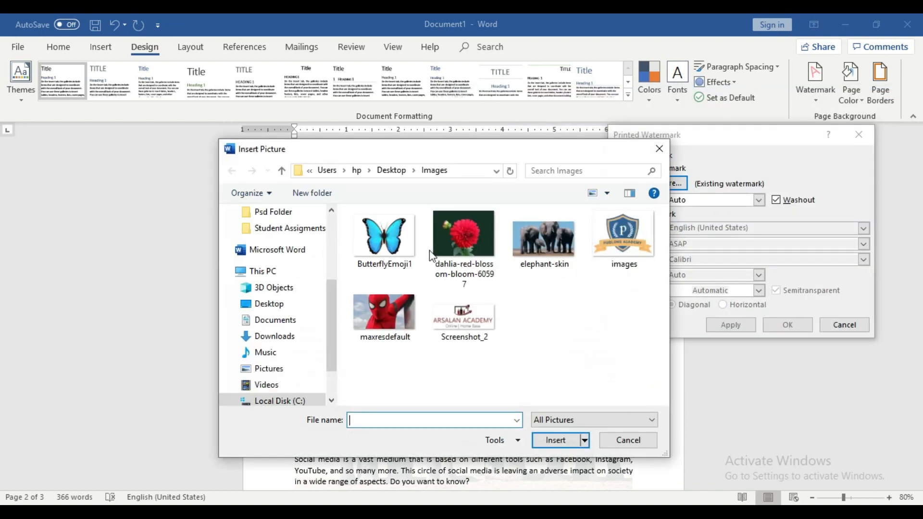
{"action": "left_click", "coordinate": [401, 238]}
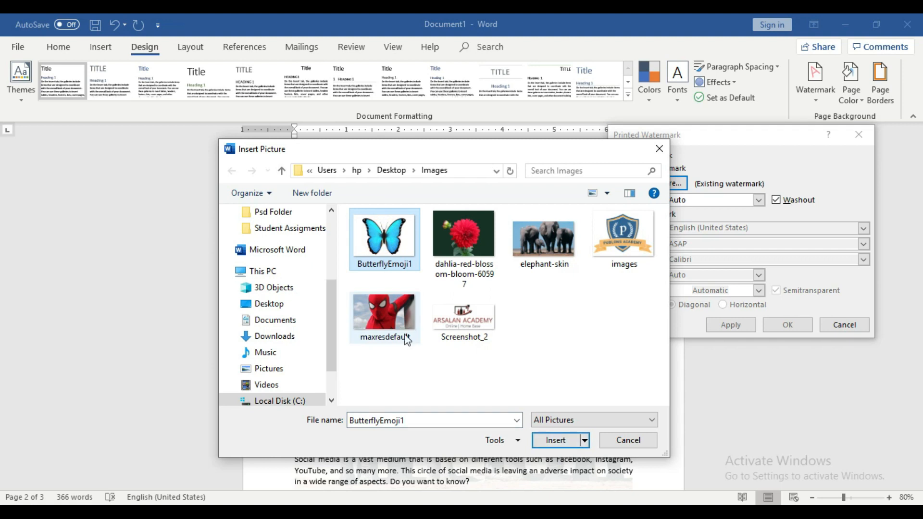
{"action": "left_click", "coordinate": [389, 321]}
{"action": "left_click", "coordinate": [556, 440]}
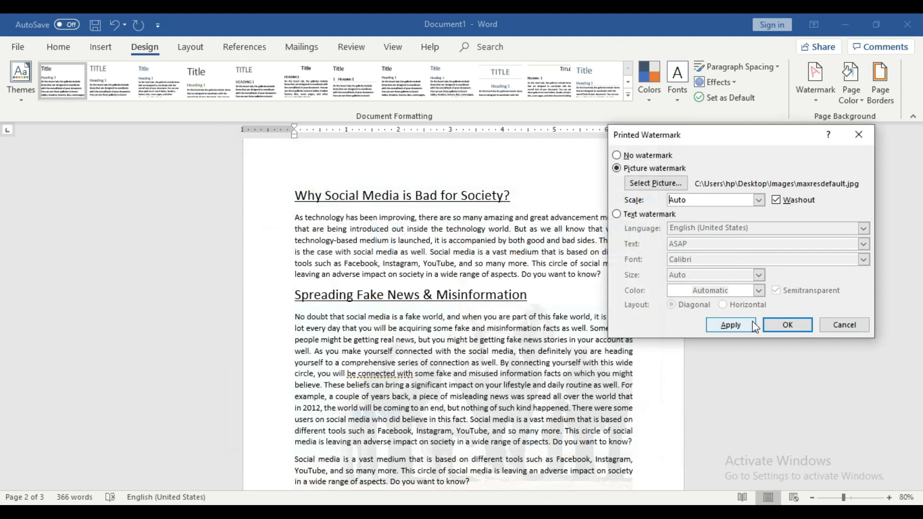
- Set the maxresdefault picture watermark's scale to 500%, apply it and check the page
{"action": "left_click", "coordinate": [759, 201]}
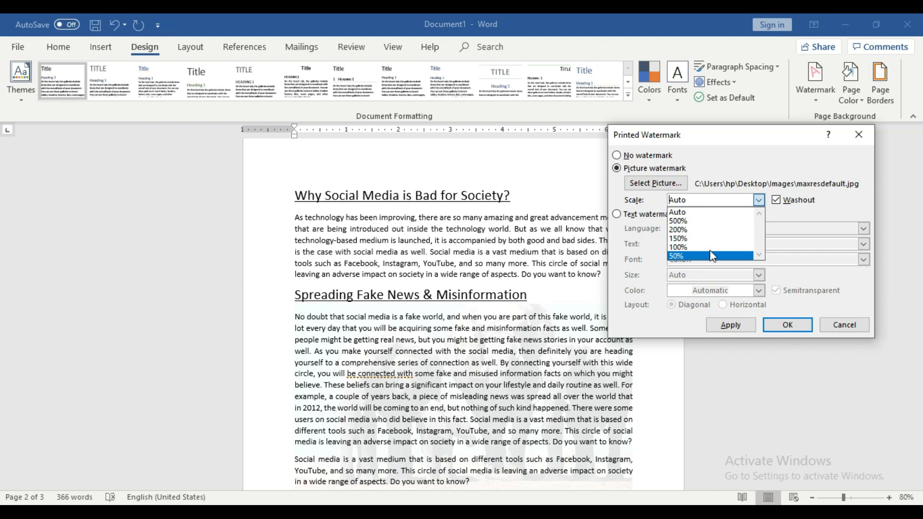
{"action": "left_click", "coordinate": [687, 221]}
{"action": "left_click", "coordinate": [748, 320]}
{"action": "left_click", "coordinate": [784, 325]}
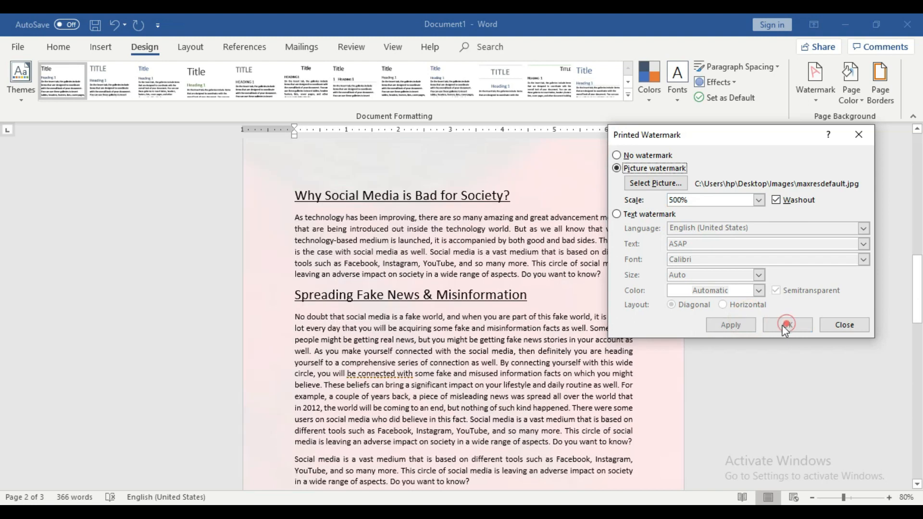
{"action": "left_click", "coordinate": [783, 326]}
{"action": "left_click", "coordinate": [734, 322]}
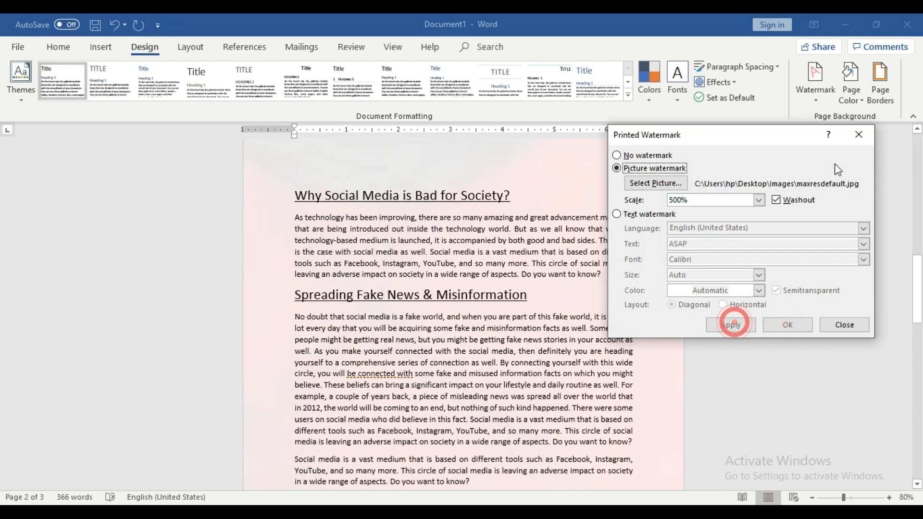
{"action": "left_click", "coordinate": [857, 137]}
{"action": "mouse_move", "coordinate": [915, 291]}
{"action": "left_mouse_down"}
{"action": "mouse_move", "coordinate": [907, 99]}
{"action": "mouse_move", "coordinate": [917, 240]}
{"action": "mouse_move", "coordinate": [911, 291]}
{"action": "left_mouse_up"}
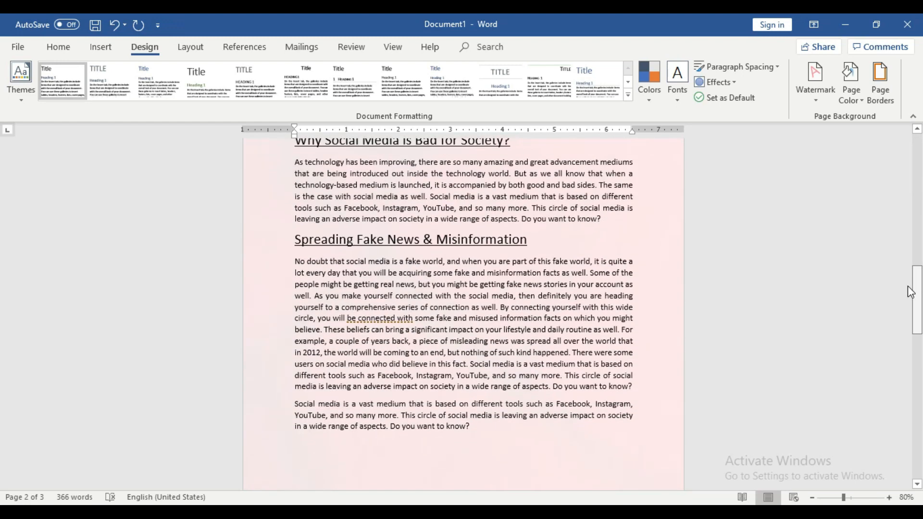
- Set the existing picture watermark's scale to 50% and apply it
{"action": "left_click", "coordinate": [814, 99]}
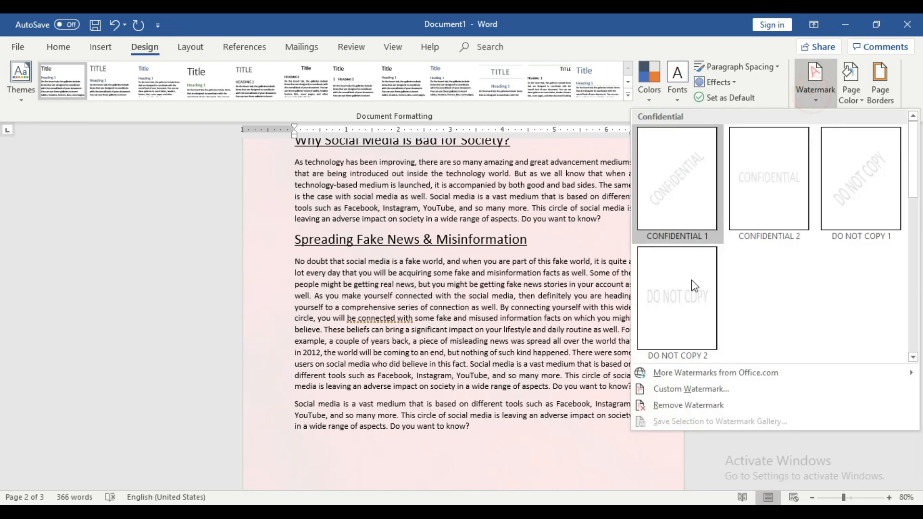
{"action": "left_click", "coordinate": [697, 391]}
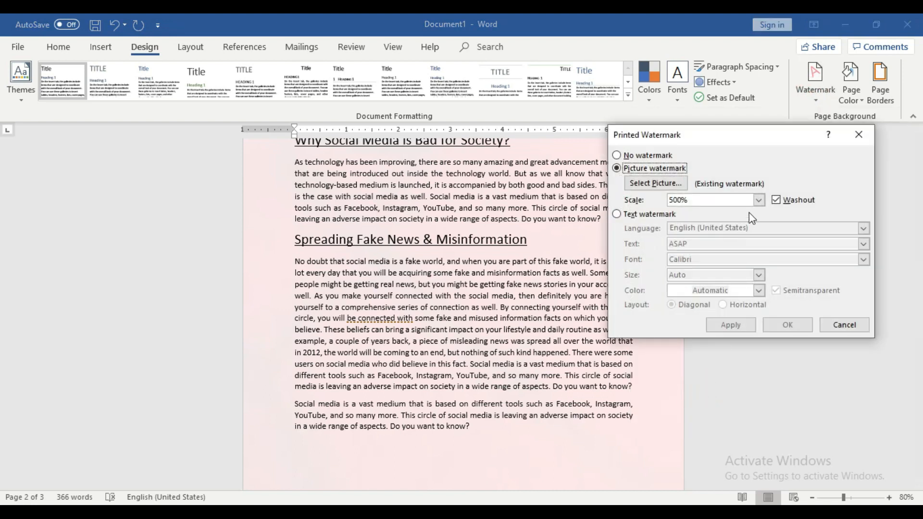
{"action": "left_click", "coordinate": [758, 200]}
{"action": "left_click", "coordinate": [688, 252]}
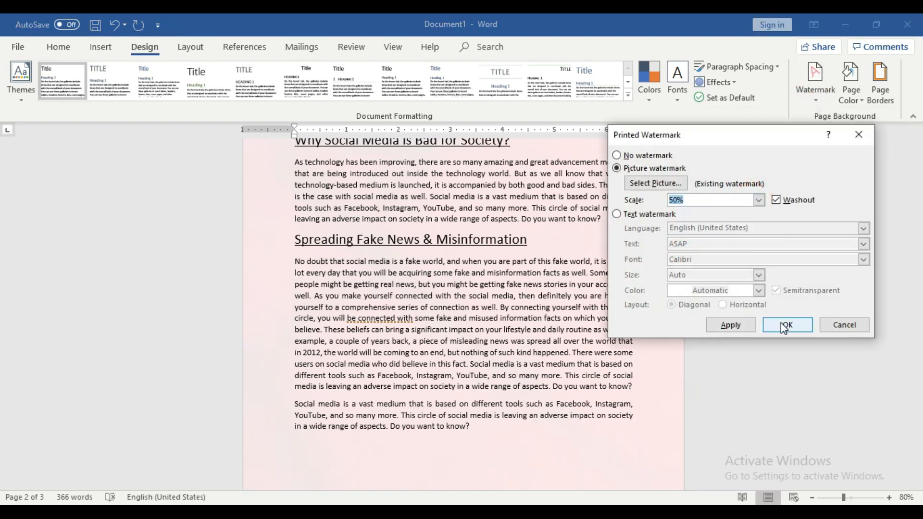
{"action": "left_click", "coordinate": [730, 326]}
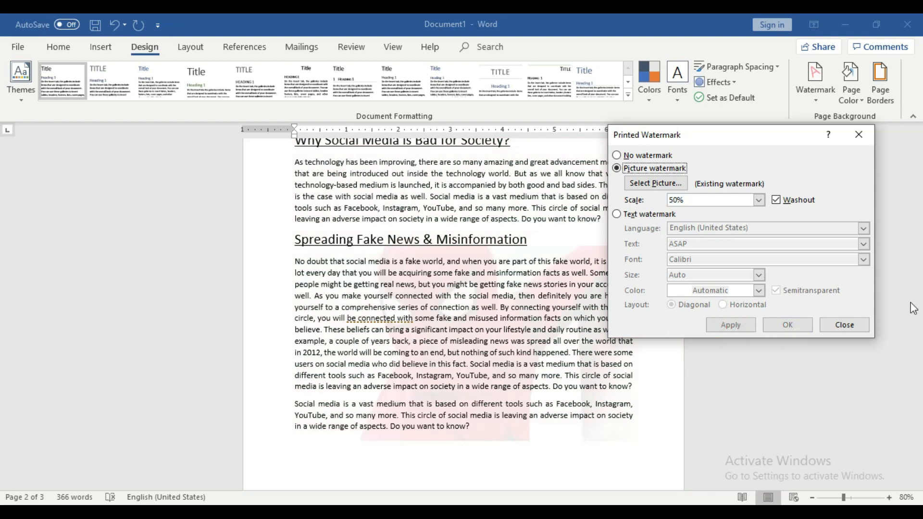
- Set the picture watermark's scale to Auto, apply it and check the second page
{"action": "left_click", "coordinate": [759, 200]}
{"action": "left_click", "coordinate": [677, 212]}
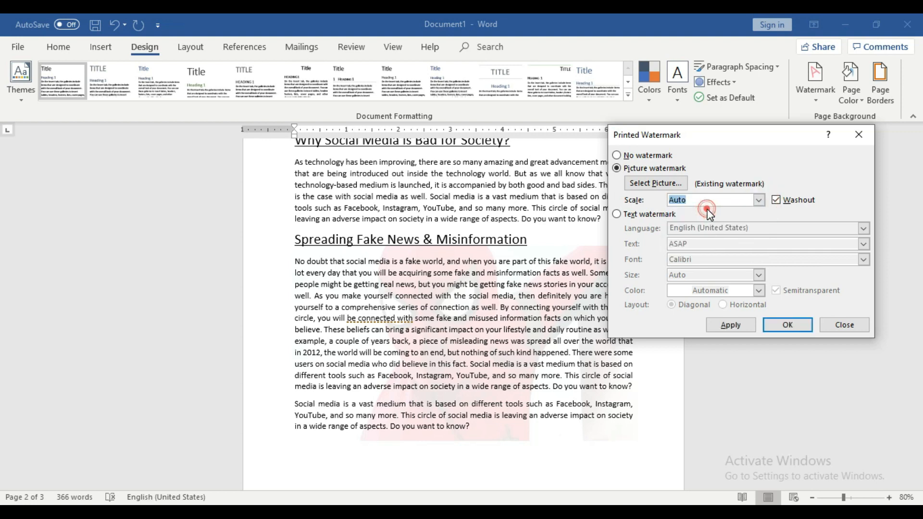
{"action": "left_click", "coordinate": [788, 324]}
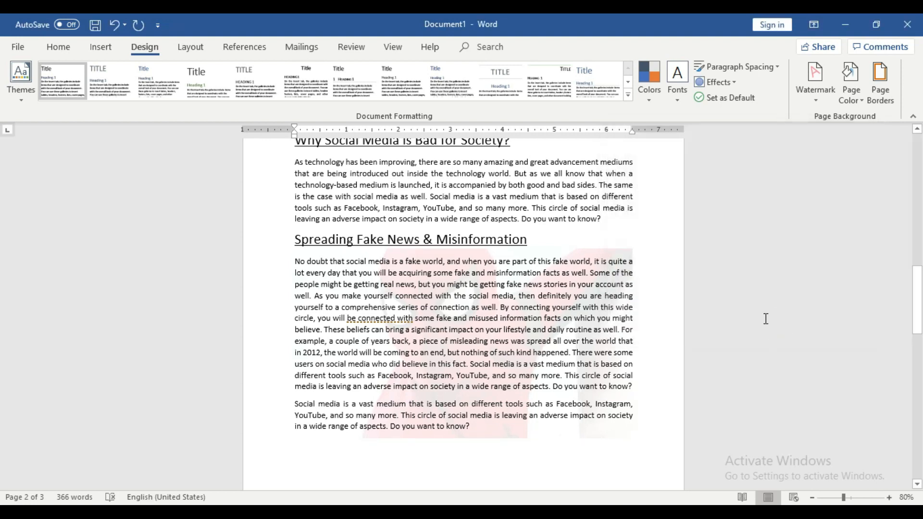
{"action": "mouse_move", "coordinate": [916, 289]}
{"action": "left_mouse_down"}
{"action": "mouse_move", "coordinate": [908, 426]}
{"action": "mouse_move", "coordinate": [901, 384]}
{"action": "mouse_move", "coordinate": [898, 445]}
{"action": "mouse_move", "coordinate": [917, 331]}
{"action": "mouse_move", "coordinate": [920, 158]}
{"action": "mouse_move", "coordinate": [896, 347]}
{"action": "mouse_move", "coordinate": [912, 281]}
{"action": "left_mouse_up"}
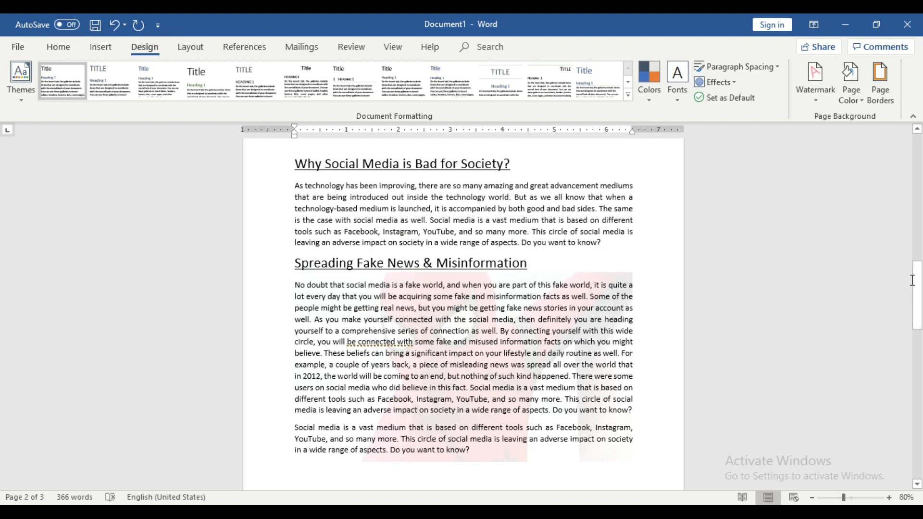